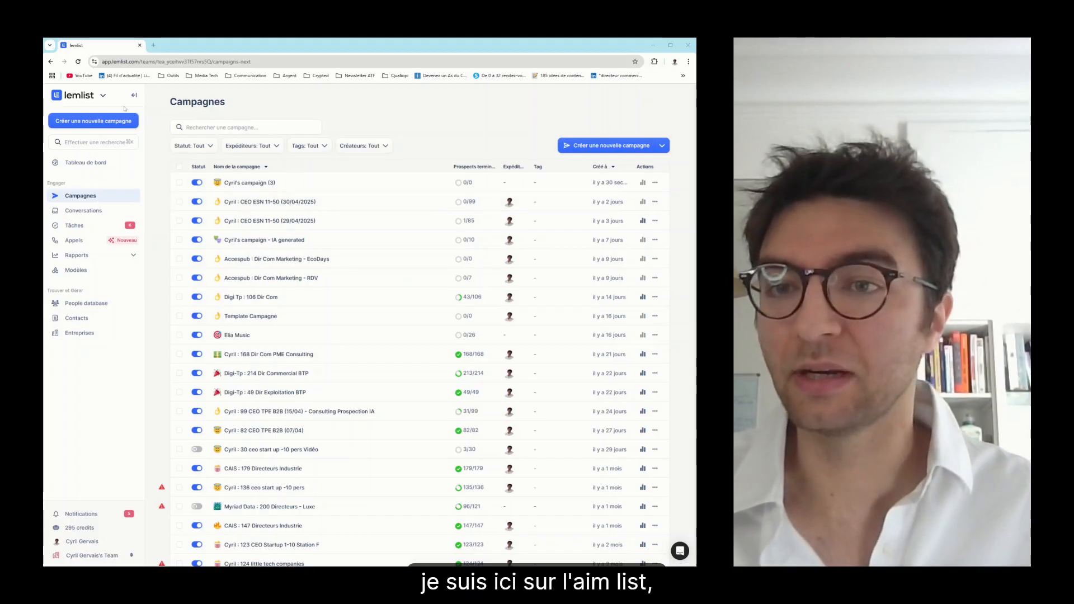
Start an AI-created sequence in the most recent campaign and set the audience helped to "équipes de vente".
left_click(331, 185)
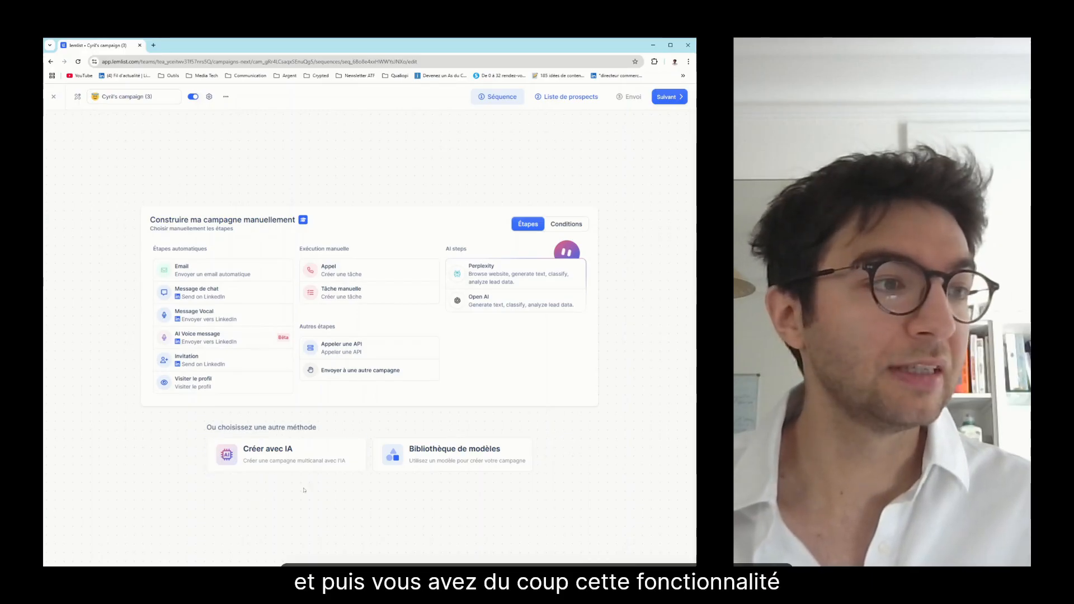
left_click(263, 457)
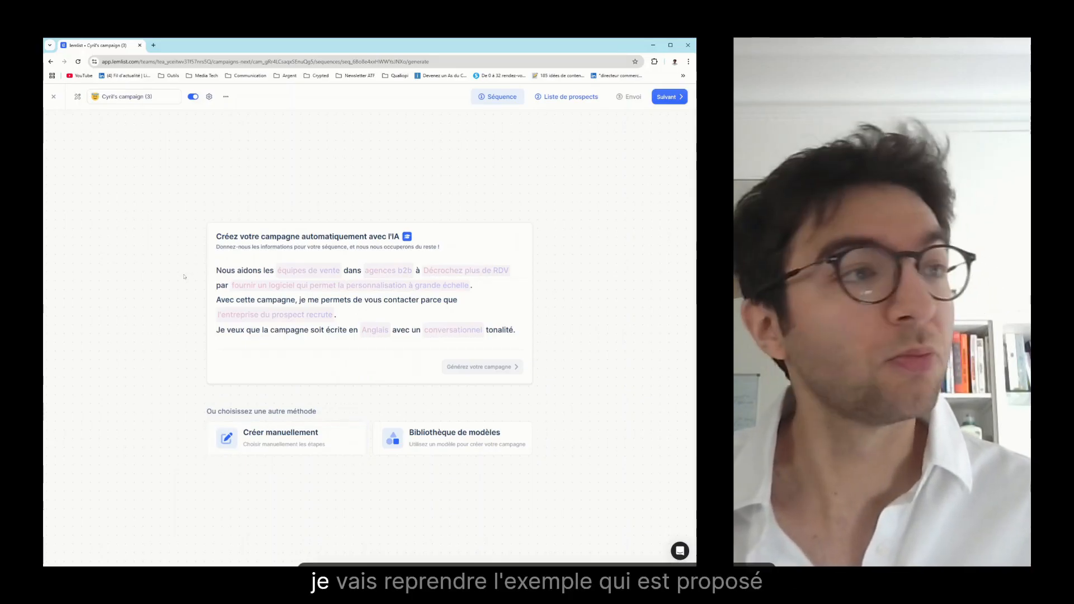
left_click(296, 271)
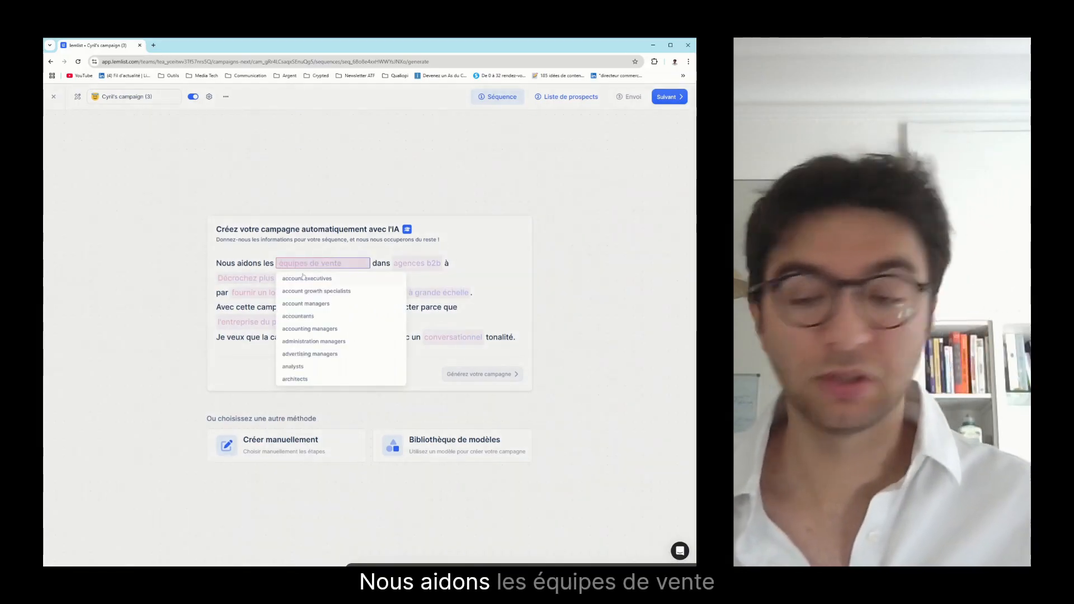
type("équipes d")
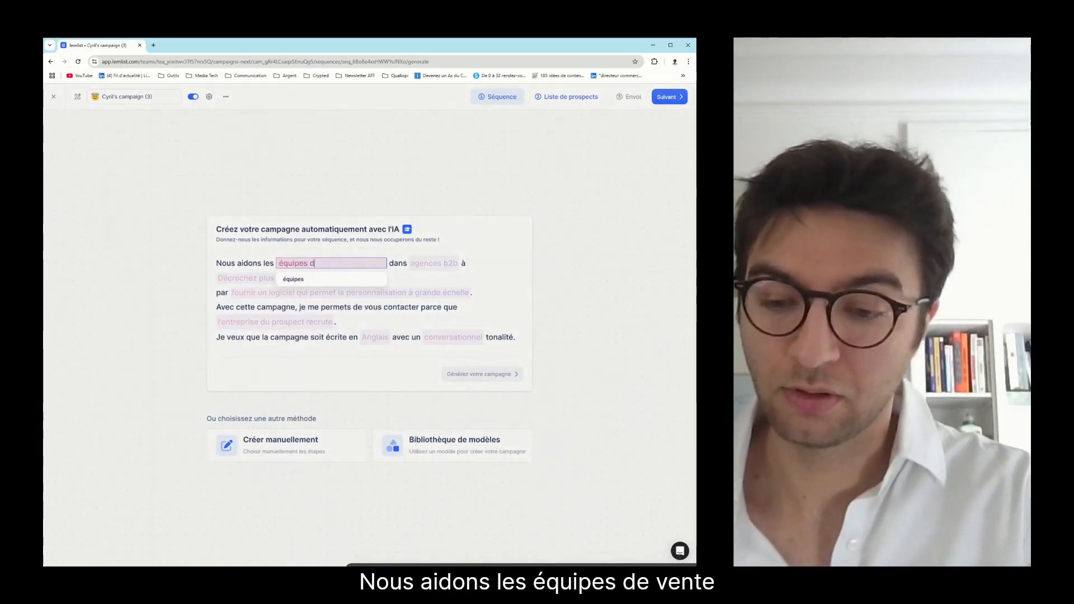
type("e vente")
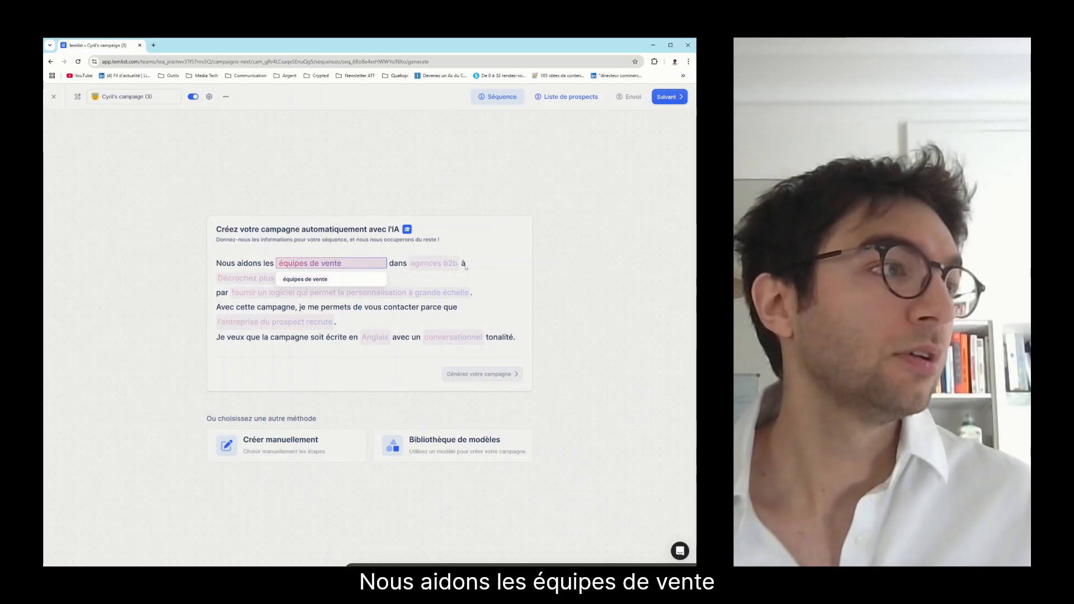
key("Return")
Set the target sector to "agences B2B" and the promised benefit to "décrocher plus de rendez-vous".
left_click(383, 265)
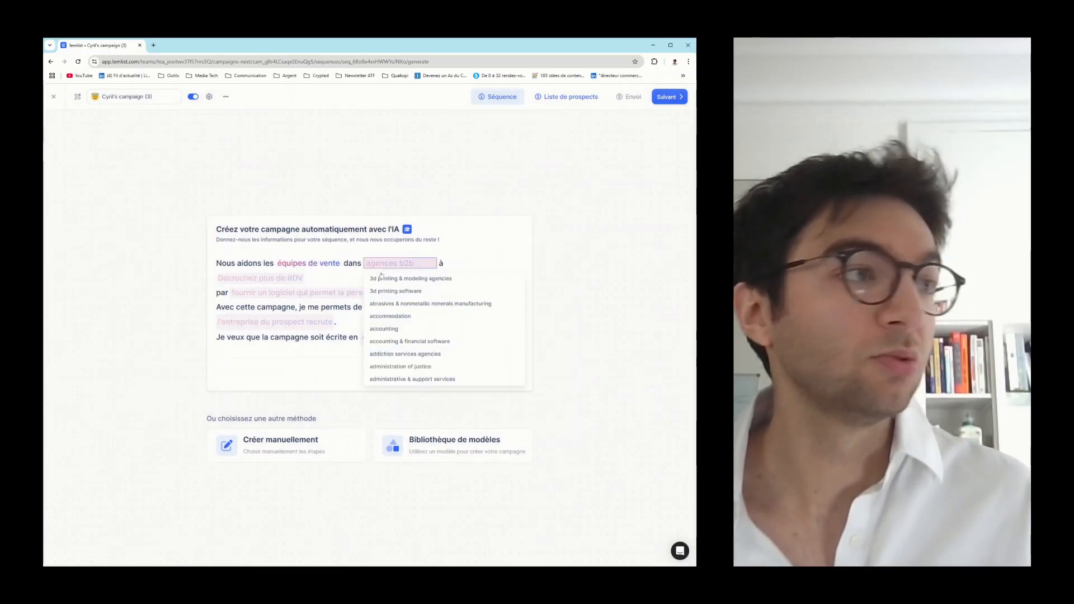
type("agences")
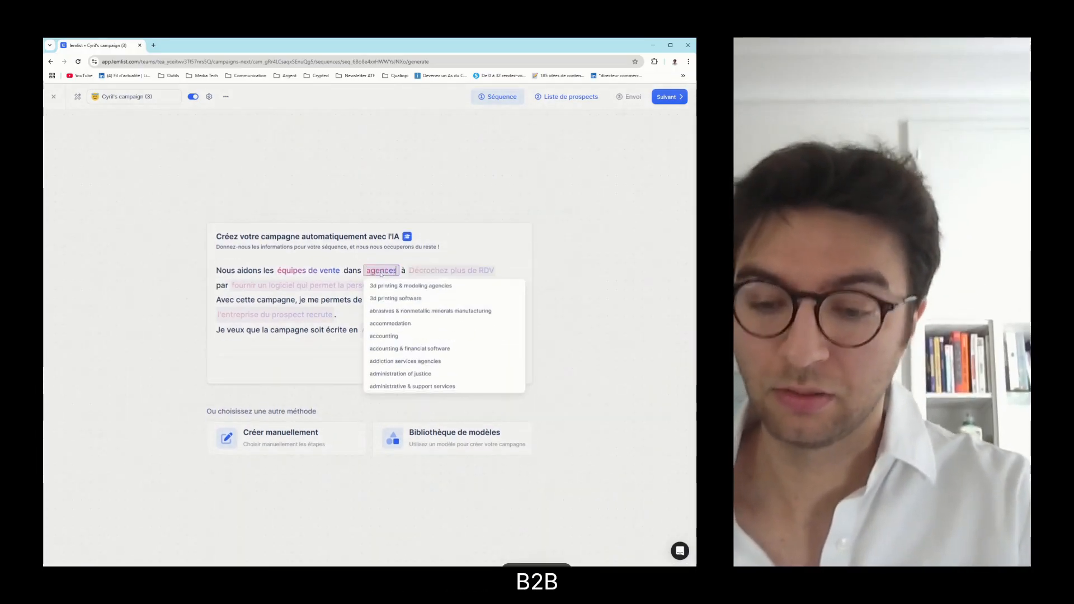
type(" B2B")
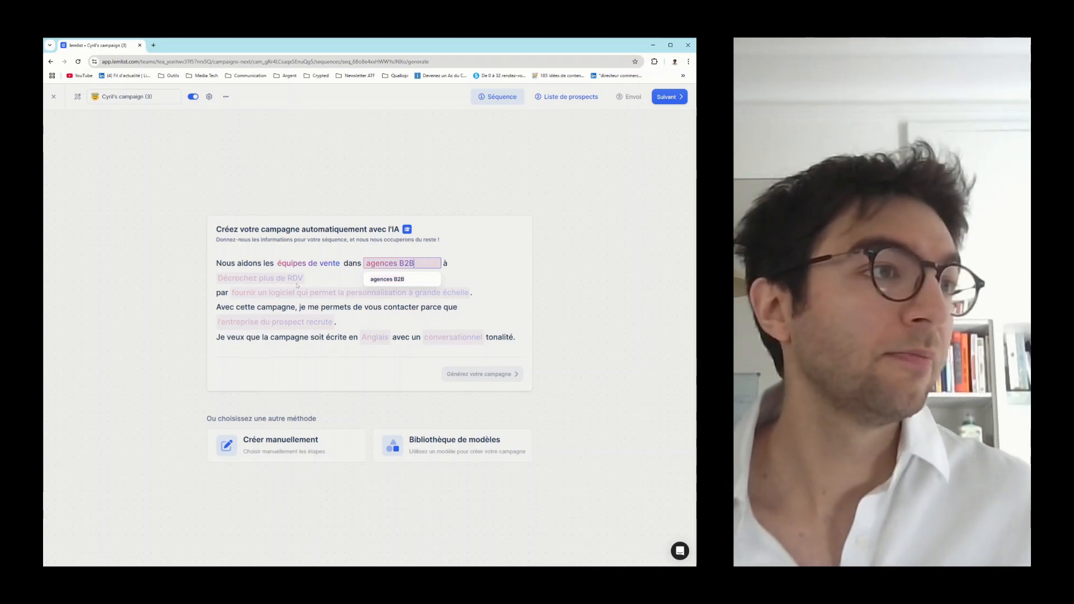
key("Return")
type("dé")
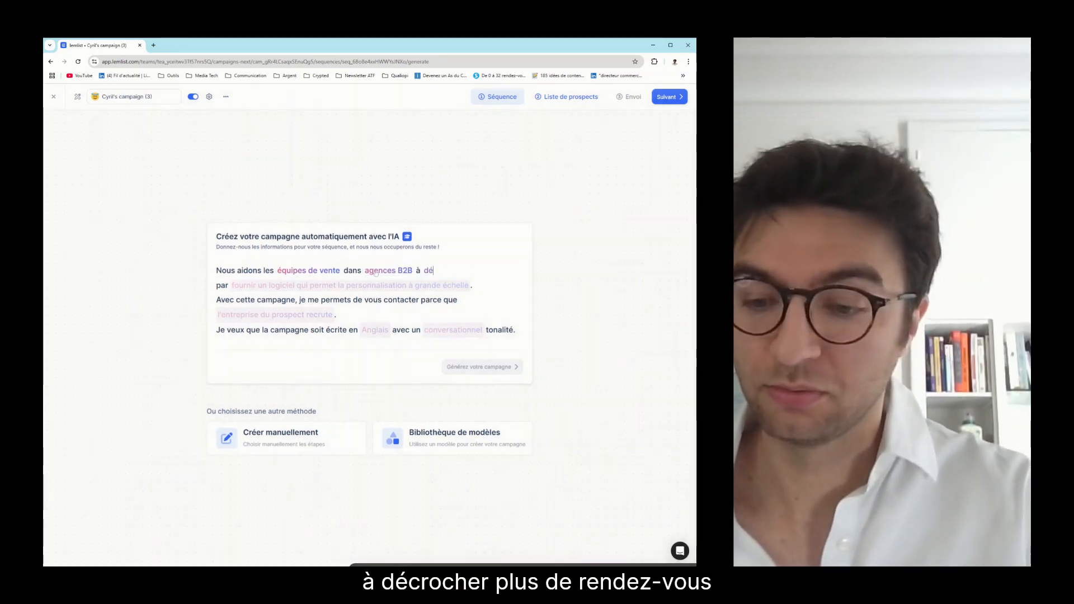
type("crocher plu")
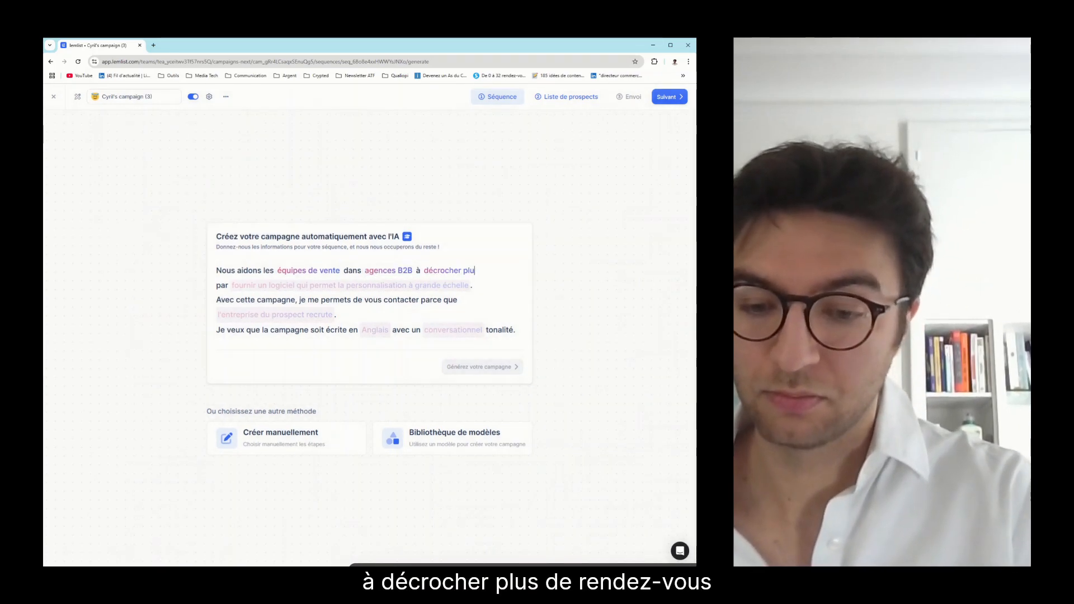
type("s de rendez-")
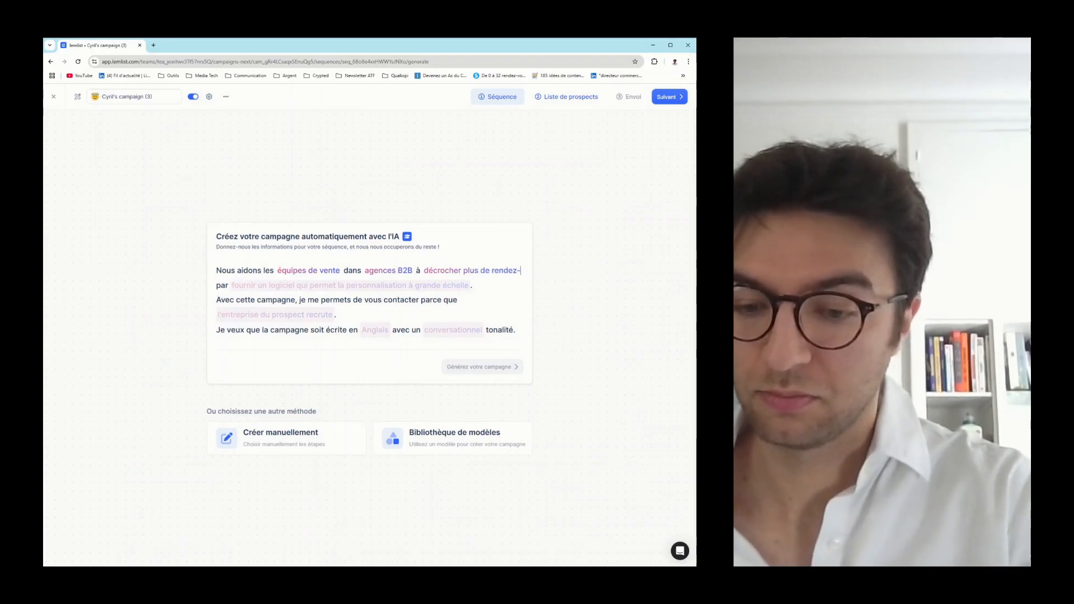
type("vous")
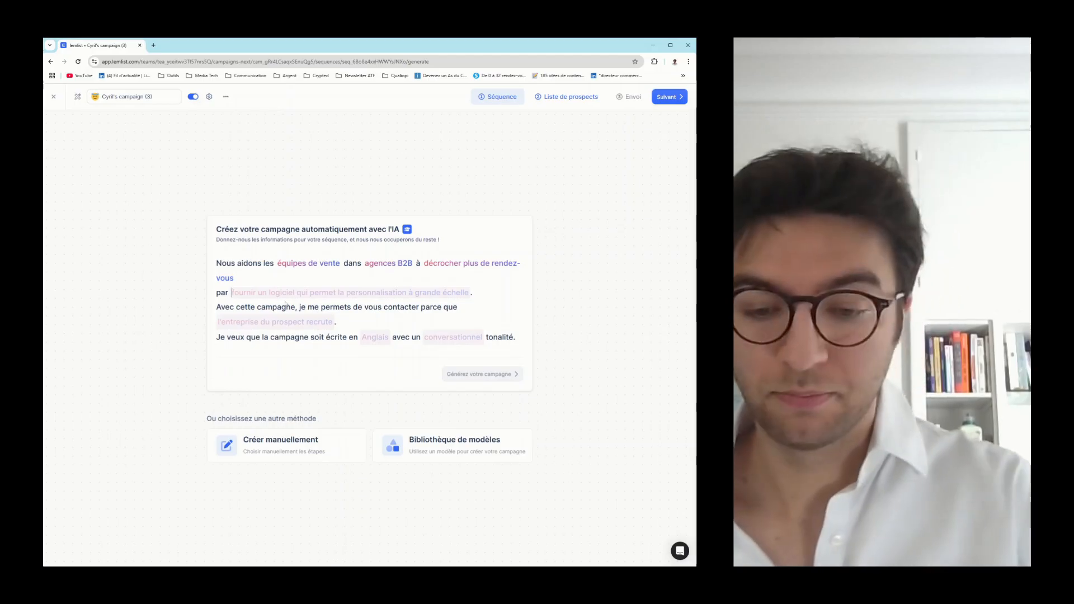
Describe the solution as "une logiciel de prospection" and the reason for contact as "l'entrepresie du prospect recrute".
type(" par une logic")
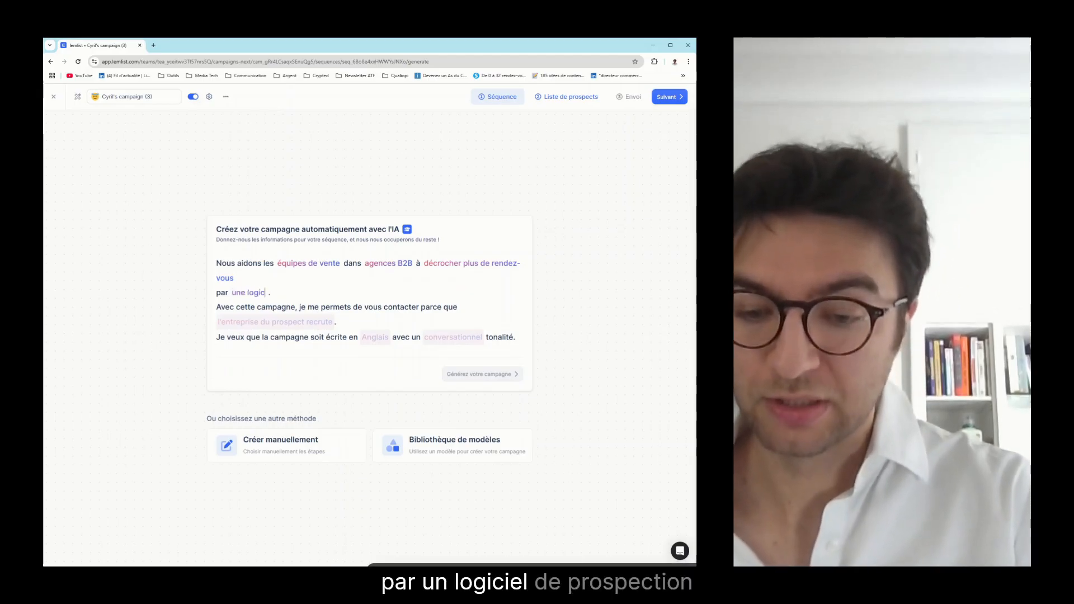
type("iel de prospec")
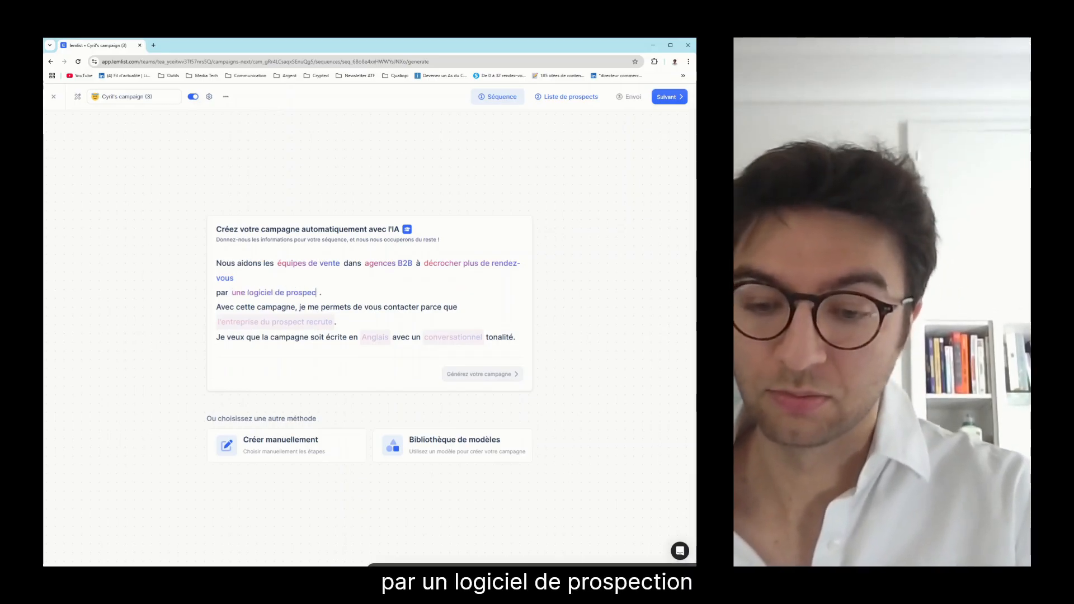
type("tion")
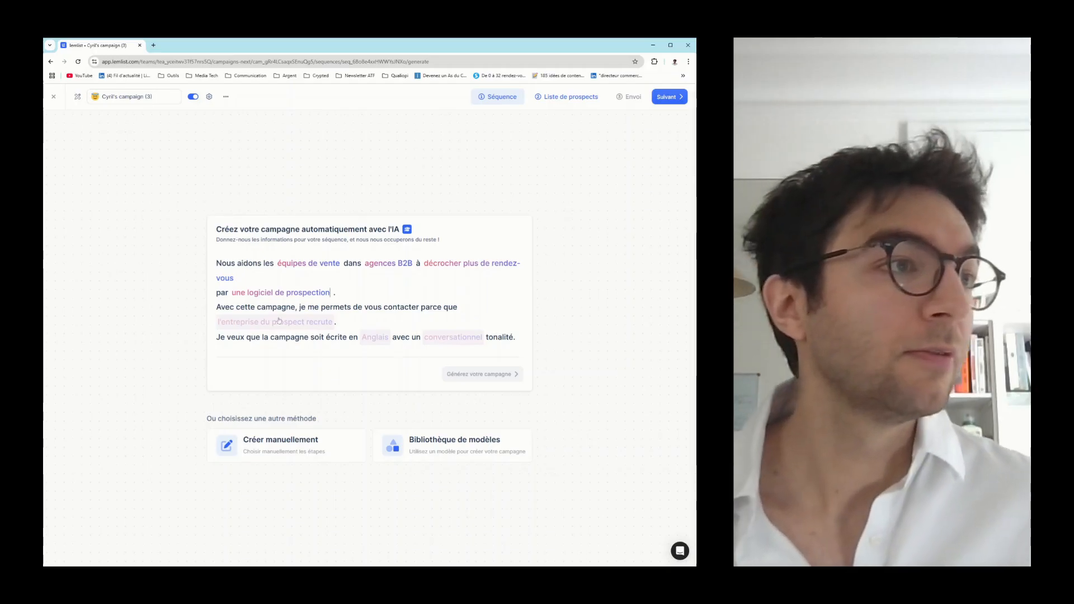
left_click(309, 324)
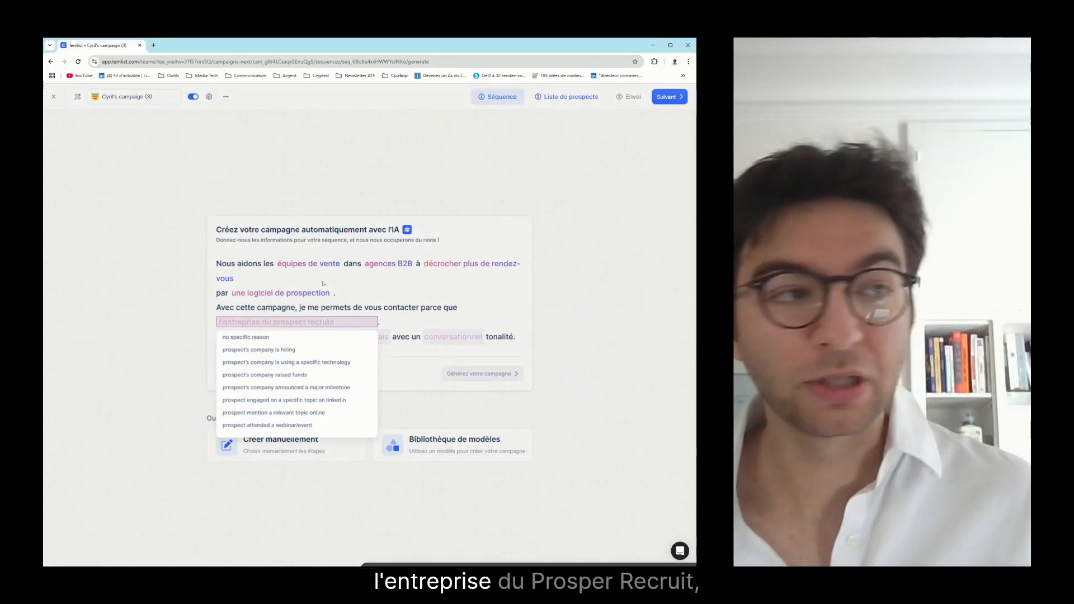
type("l'entre")
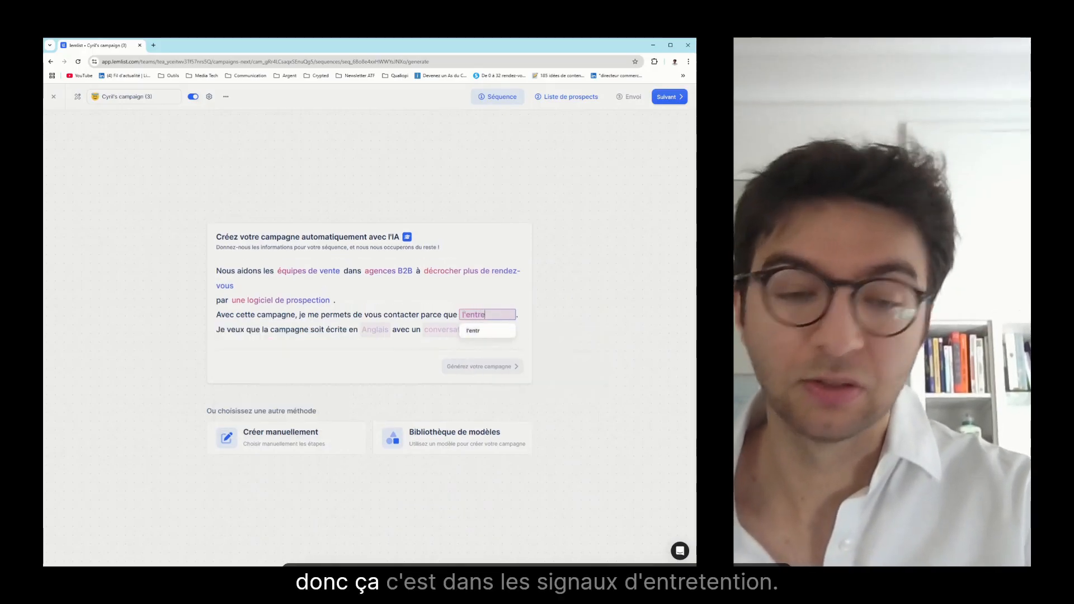
type("pres")
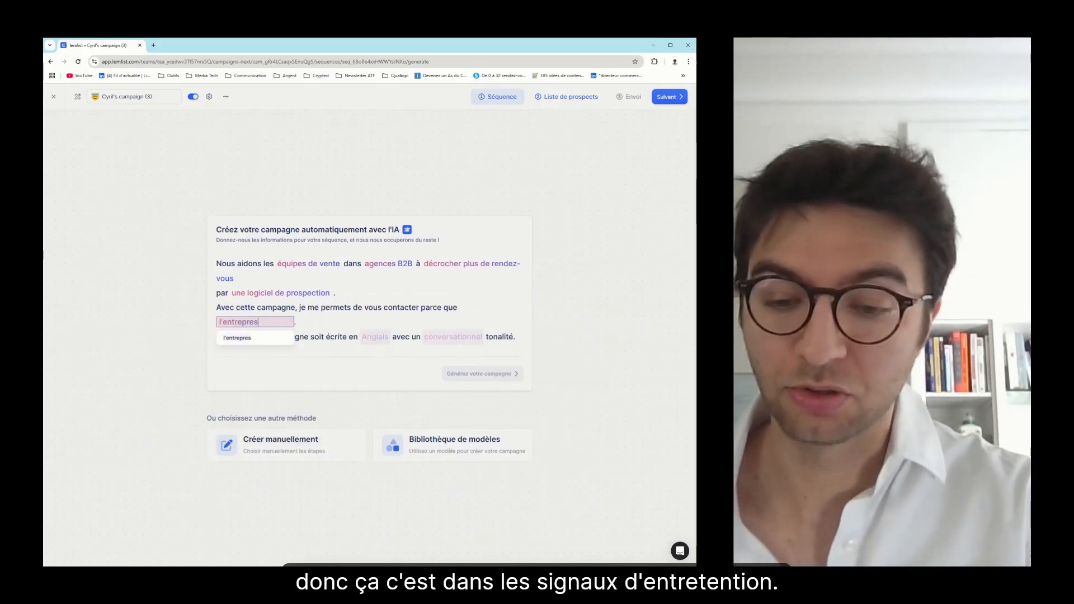
type("ie du prospect recrute")
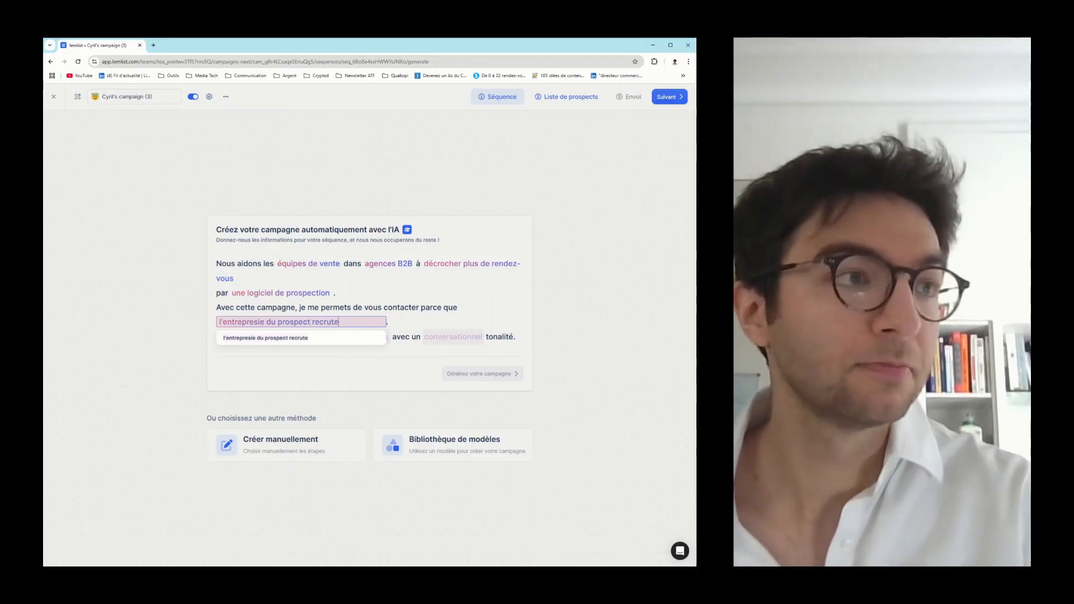
left_click(303, 338)
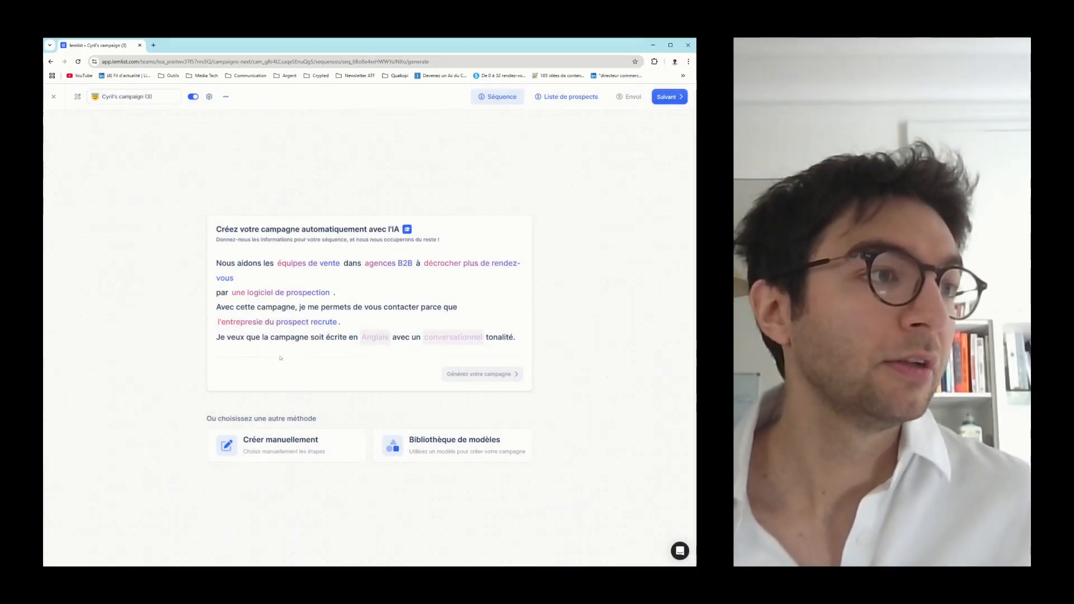
Generate the campaign in French with a conversational tone.
left_click(368, 338)
left_click(389, 354)
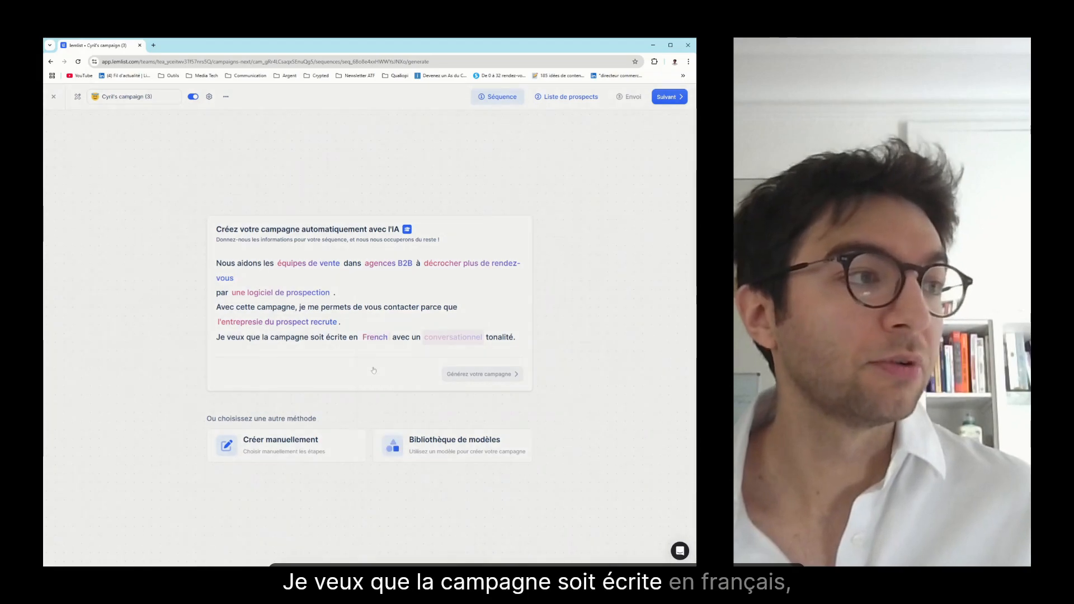
left_click(442, 338)
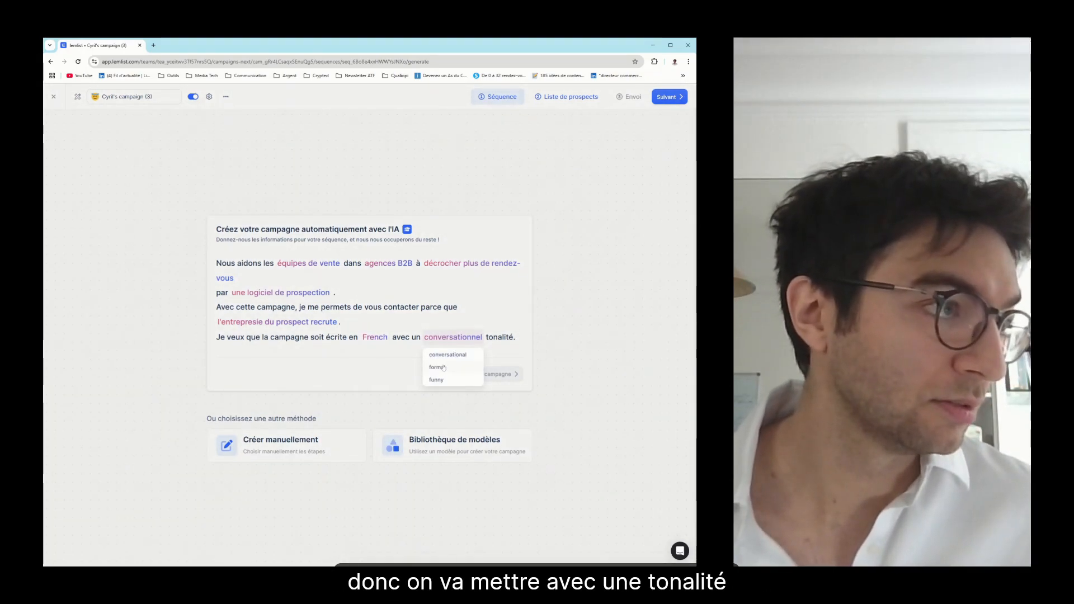
left_click(447, 355)
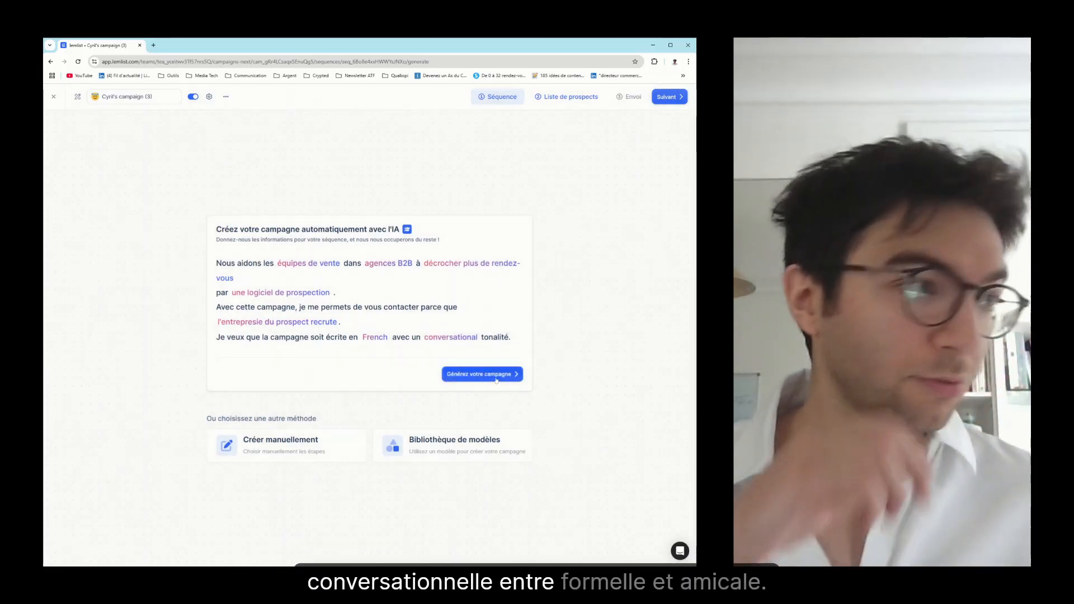
left_click(490, 378)
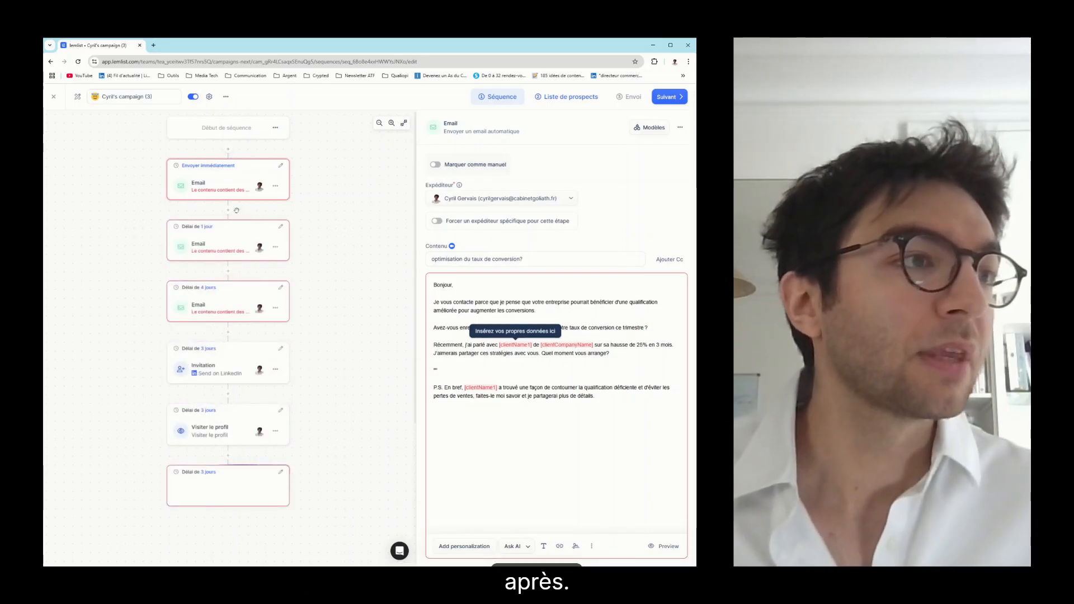
Leave this campaign and open the prospect list of the existing "IA generated" campaign.
left_click(555, 97)
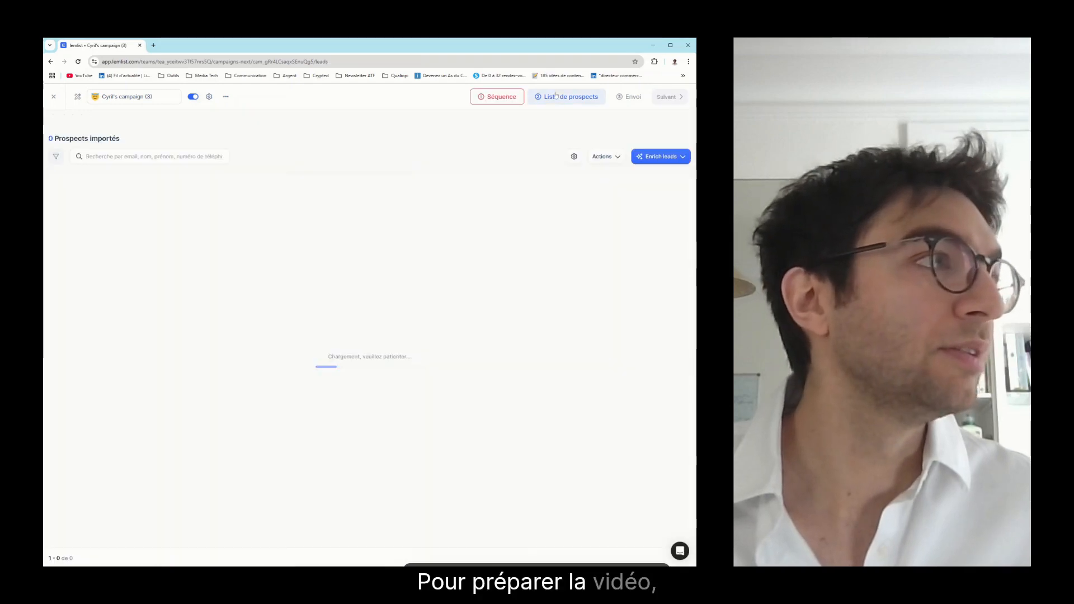
left_click(54, 96)
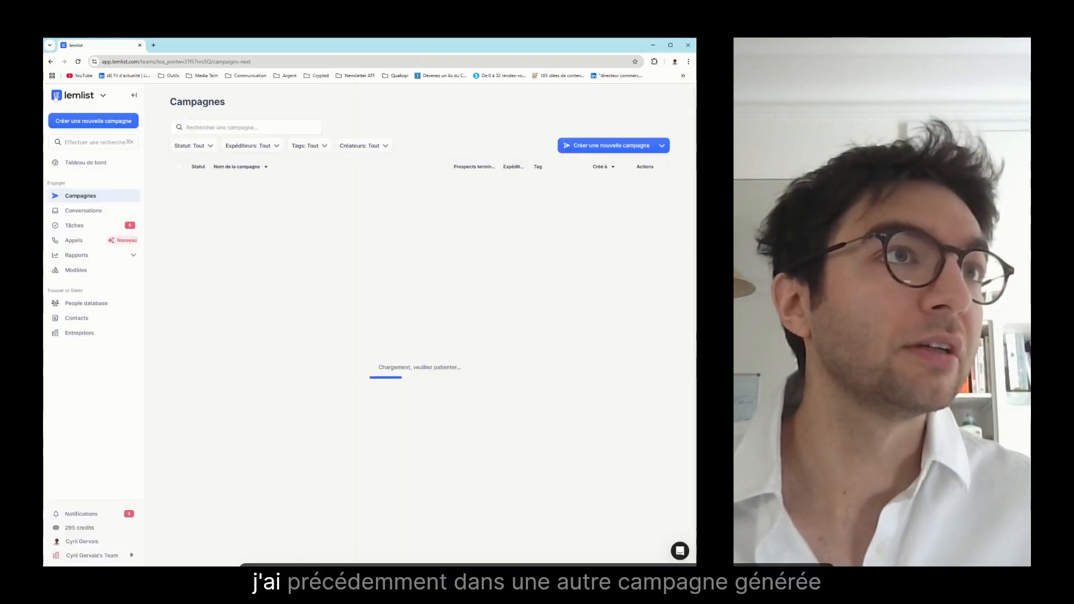
left_click(295, 241)
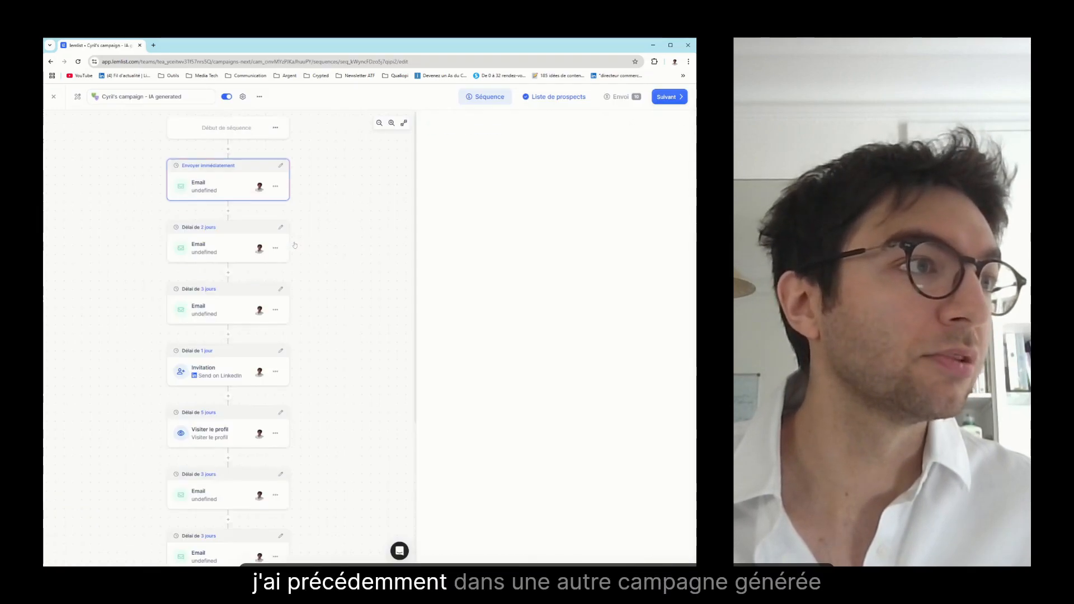
left_click(553, 98)
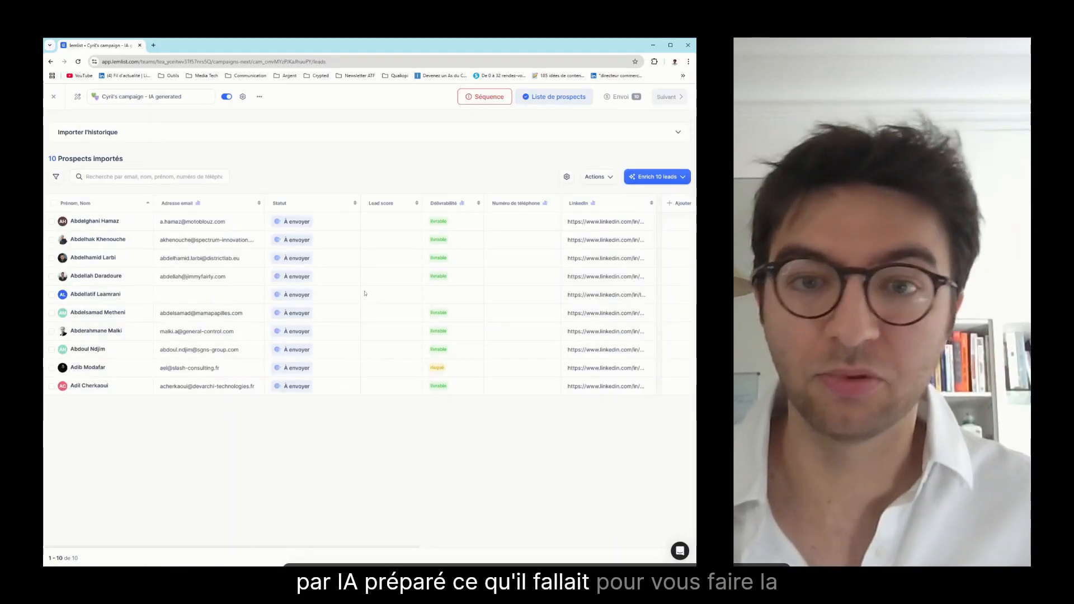
Switch the "nom entreprise update" AI variable's consumption mode to lemlist credits and generate it for the 10 prospects.
scroll(364, 293, "right", 3)
scroll(364, 294, "right", 6)
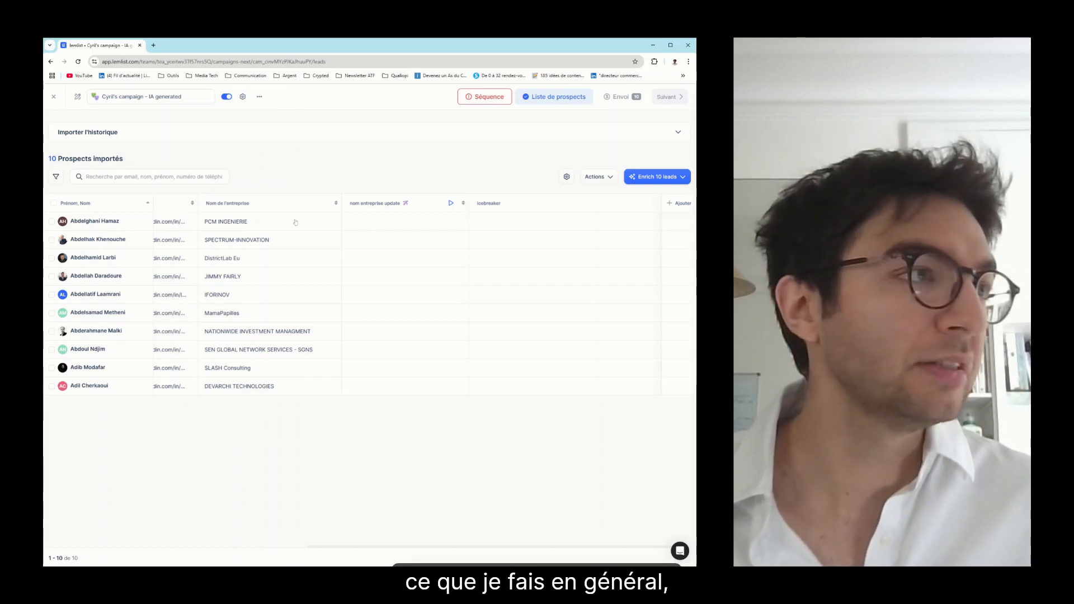
left_click(378, 206)
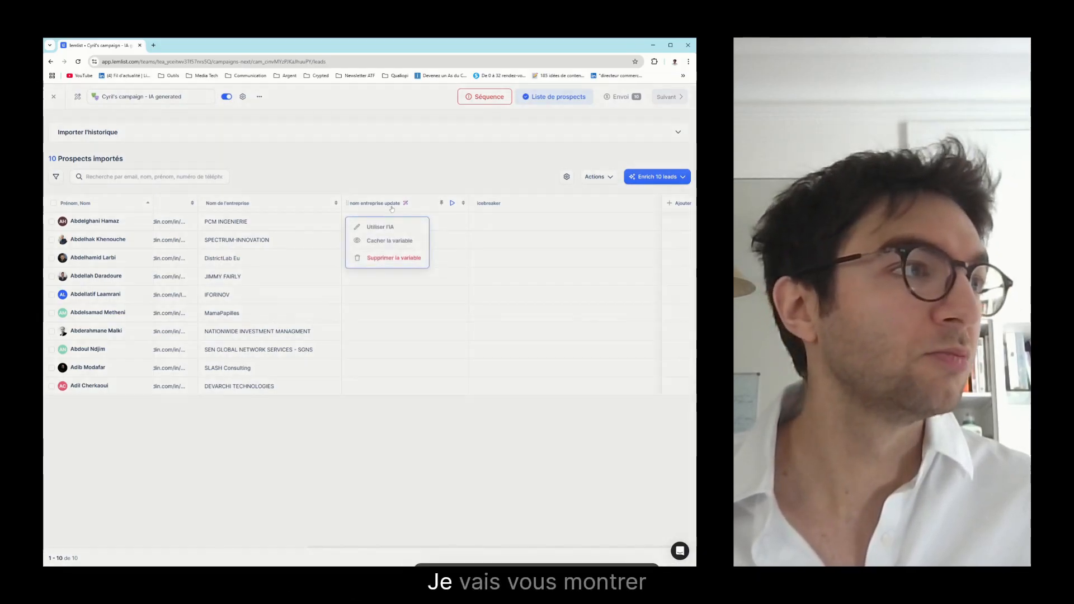
left_click(386, 228)
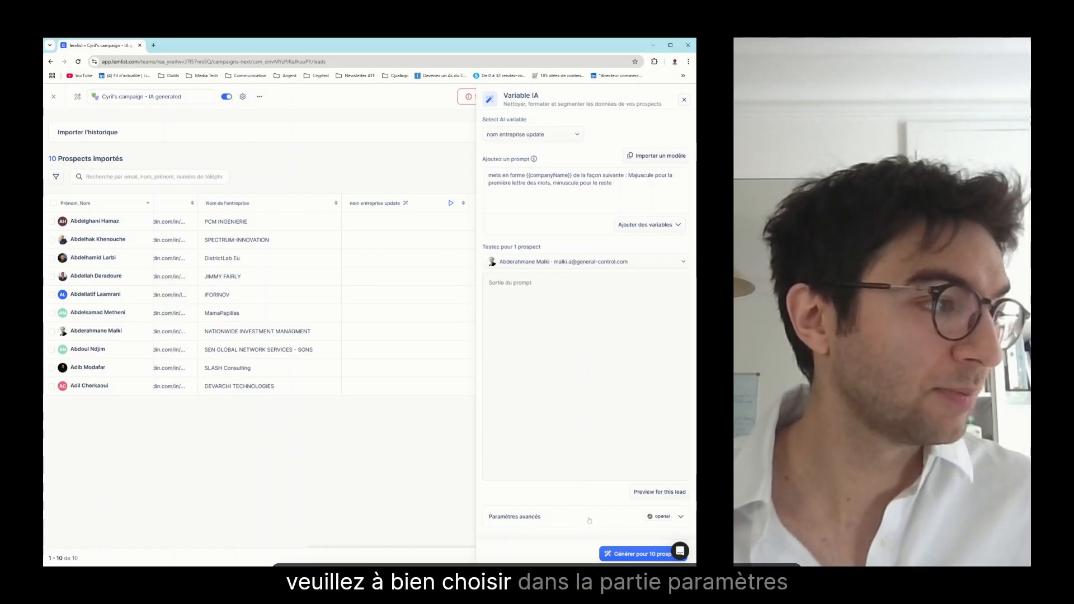
left_click(681, 517)
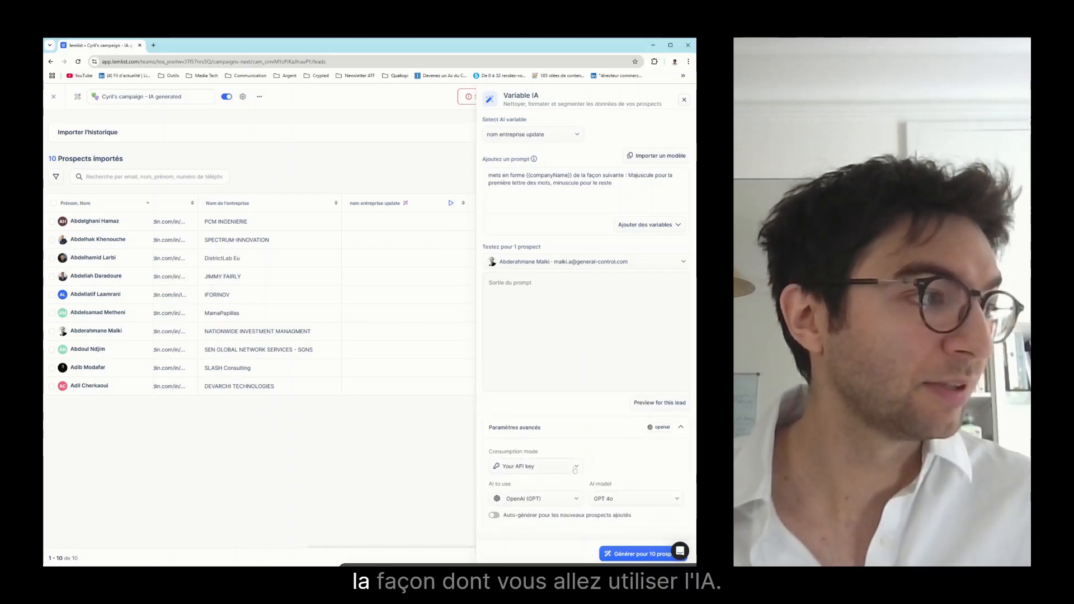
left_click(577, 467)
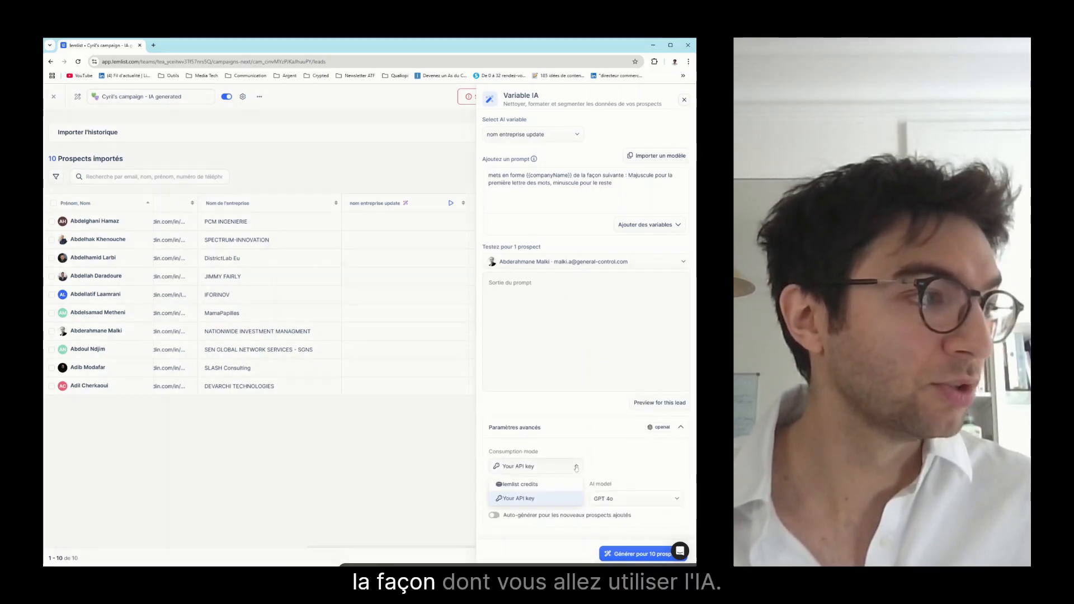
left_click(514, 486)
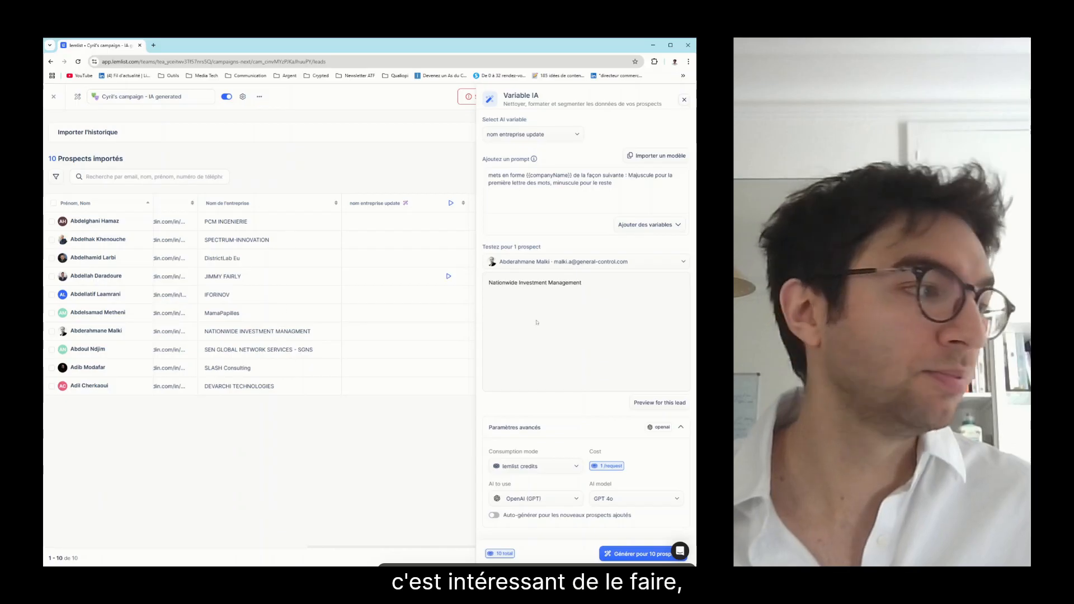
left_click(640, 555)
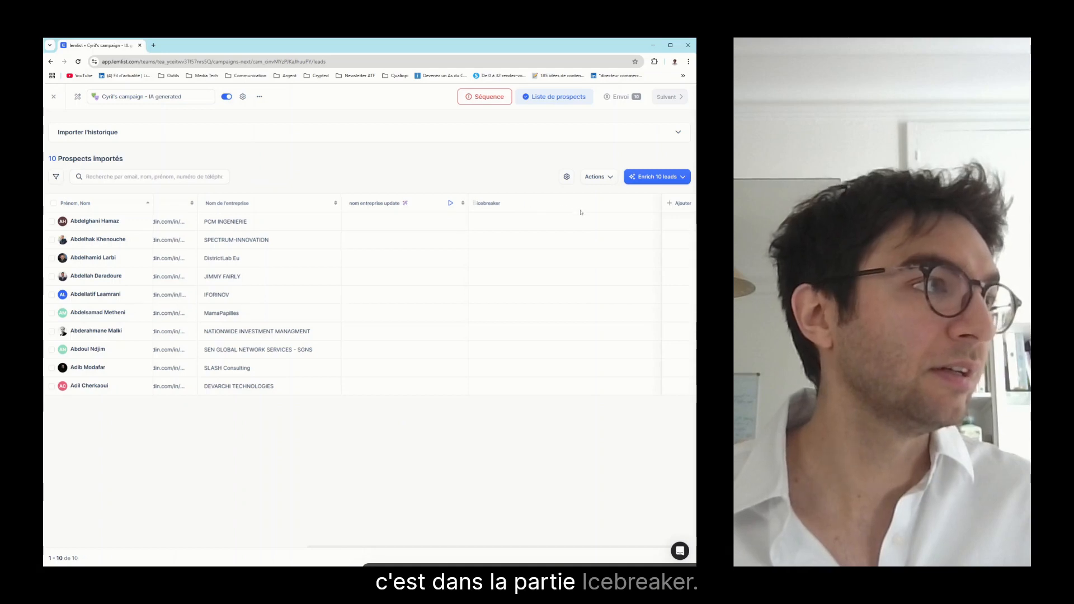
Extend the icebreaker AI prompt with "mets en forme le nom de l'entreprise de la façon suivante : Majuscule pour la première lettre des mots, minuscule pour le reste".
scroll(581, 213, "right", 1)
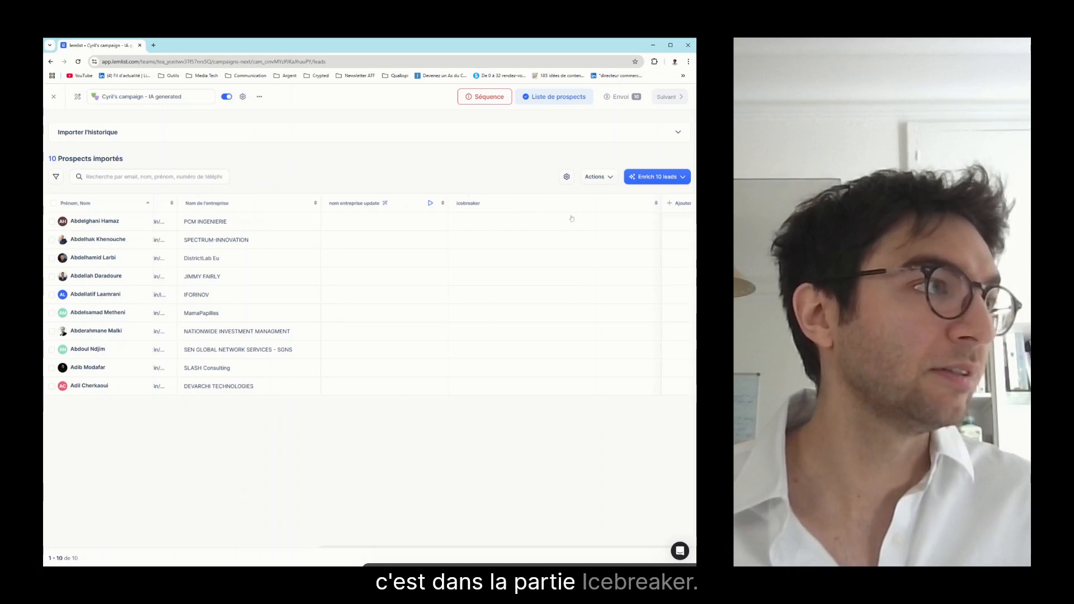
left_click(473, 204)
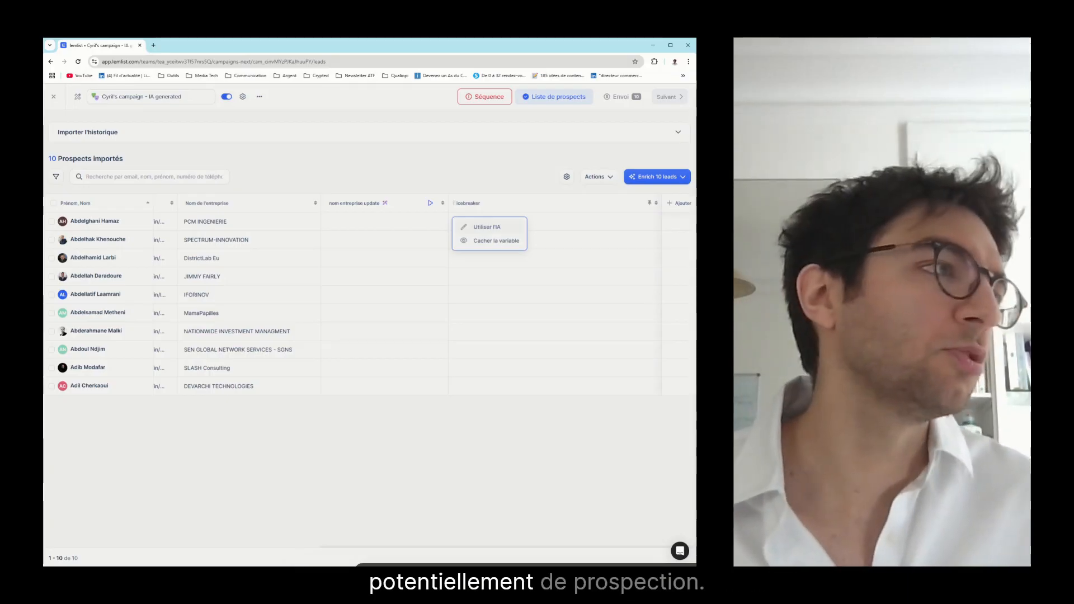
left_click(485, 227)
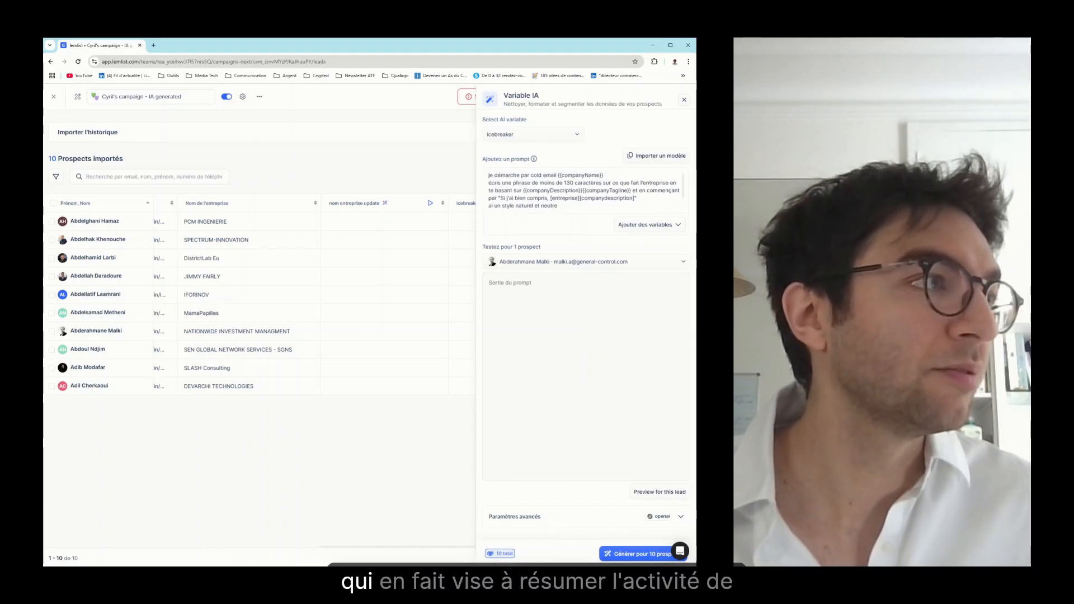
type("mets en forme le nom de l'entreprise de la façon suivante : Majuscule pour la première lettre des mots, minuscule pour le reste")
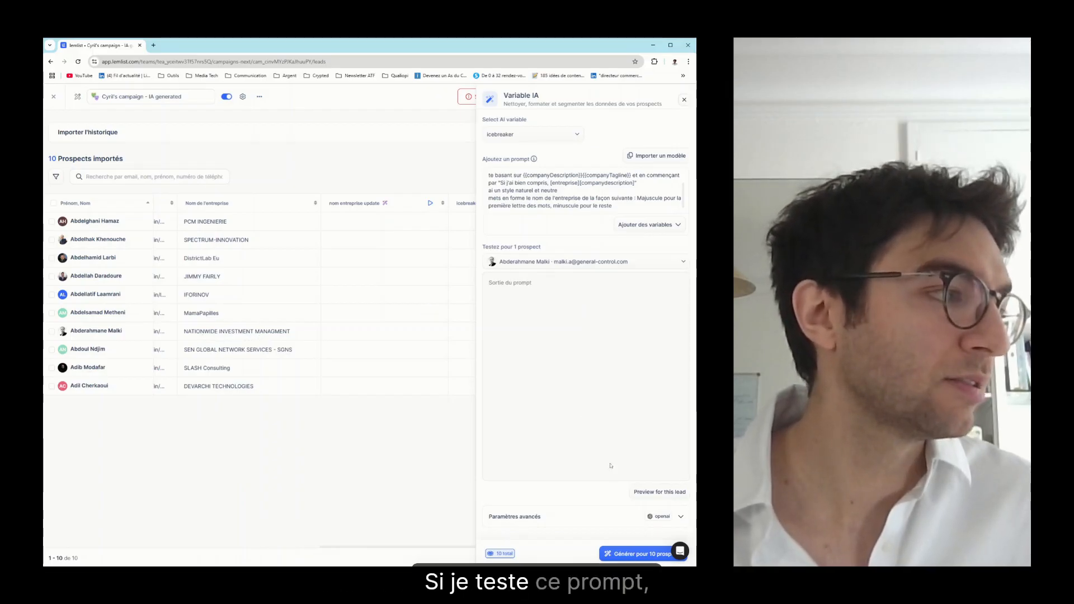
Check the icebreaker variable's advanced settings and preview its output for the selected test prospect.
left_click(681, 517)
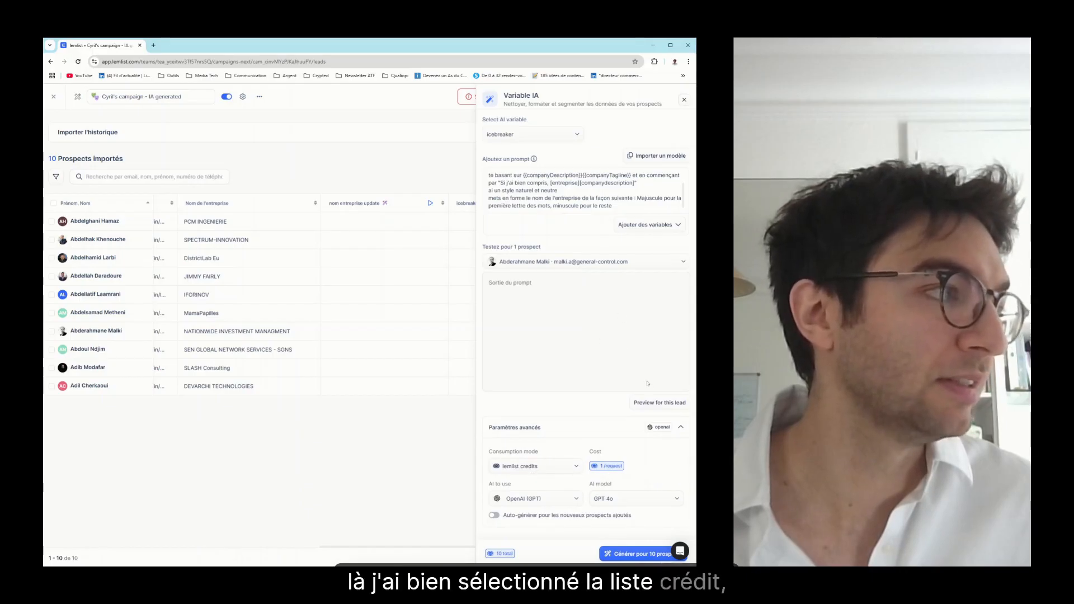
left_click(654, 403)
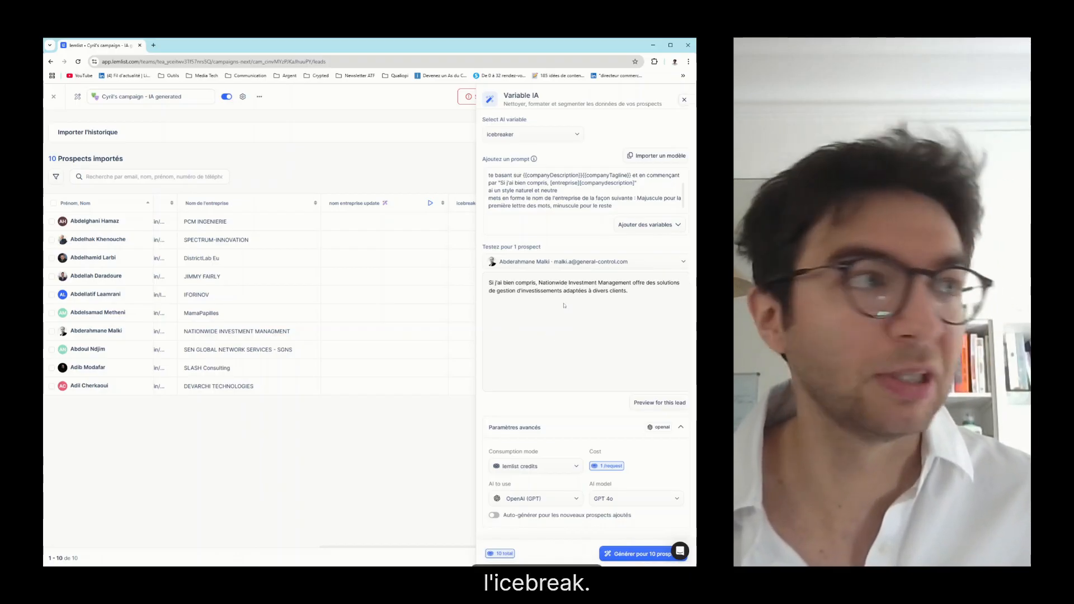
left_click(684, 101)
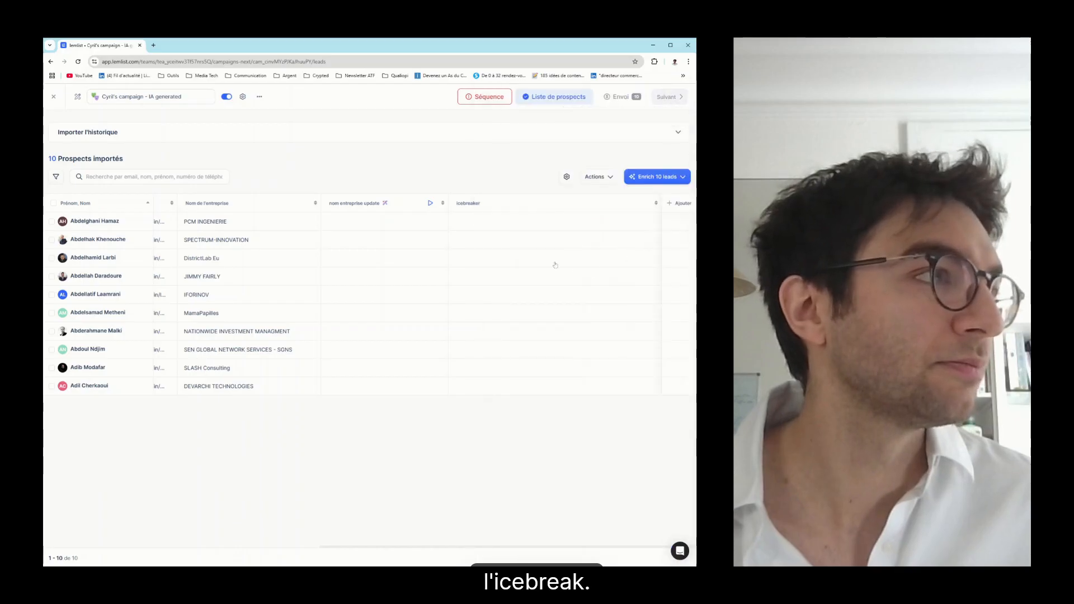
Run the "nom entreprise update" AI variable on the first row only.
left_click(432, 203)
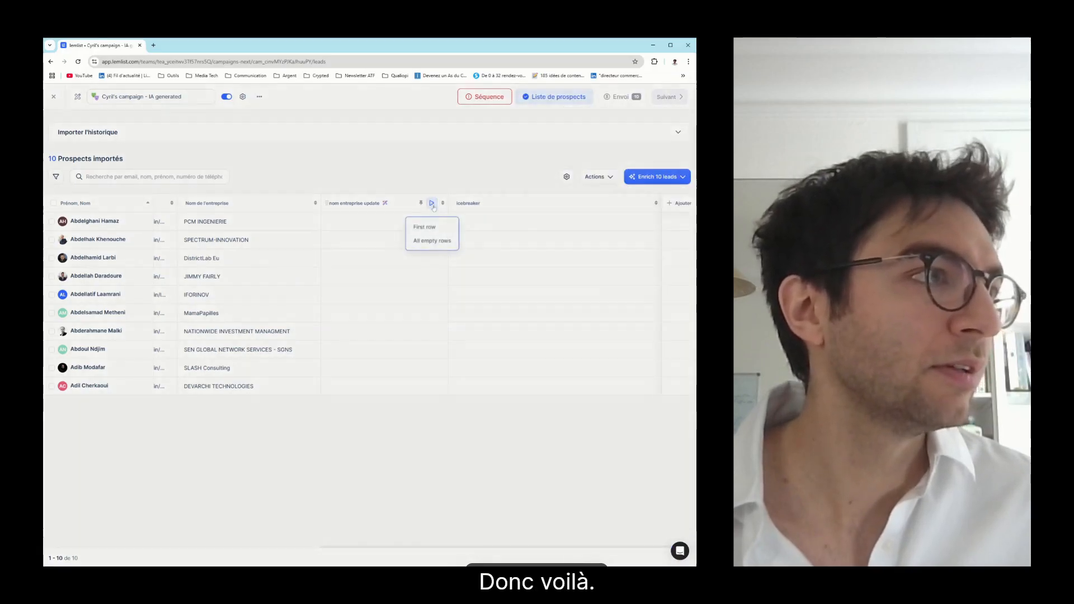
left_click(429, 228)
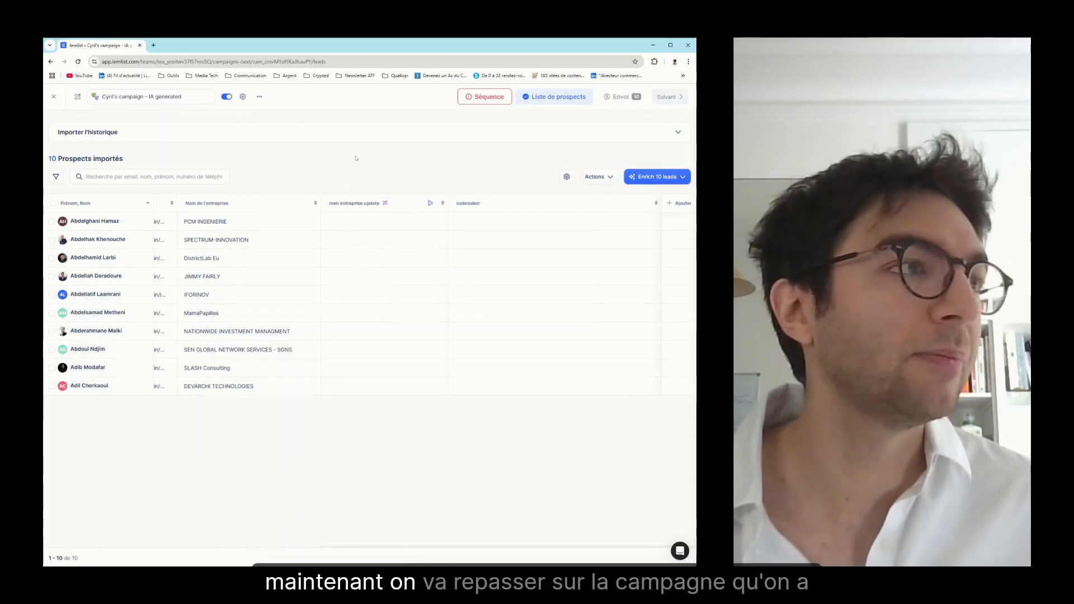
Return to the newest AI-generated campaign and review its sequence of email and LinkedIn steps from start to end.
left_click(53, 99)
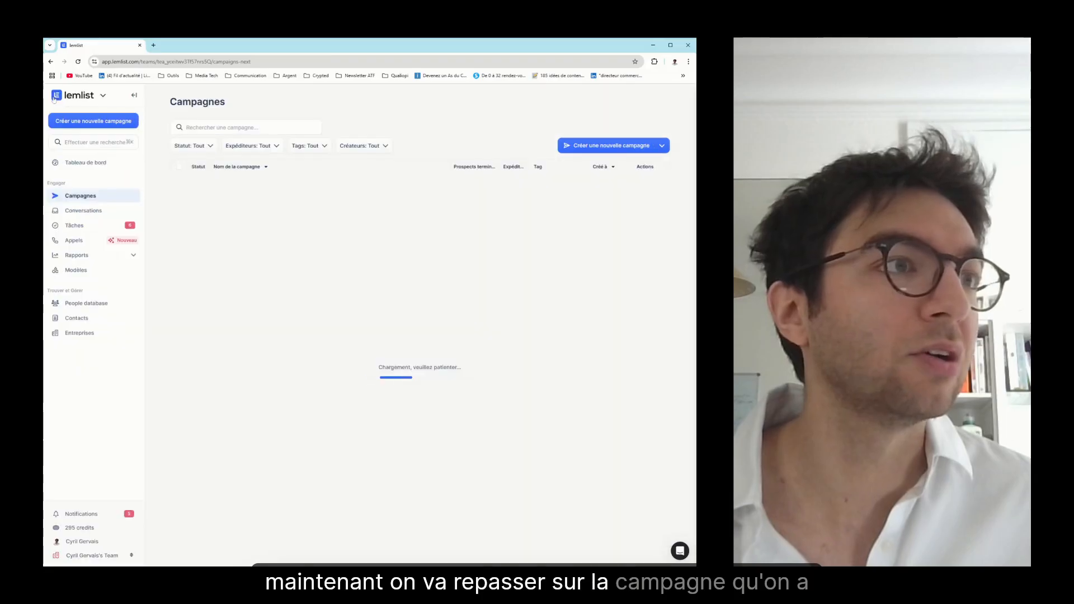
left_click(268, 183)
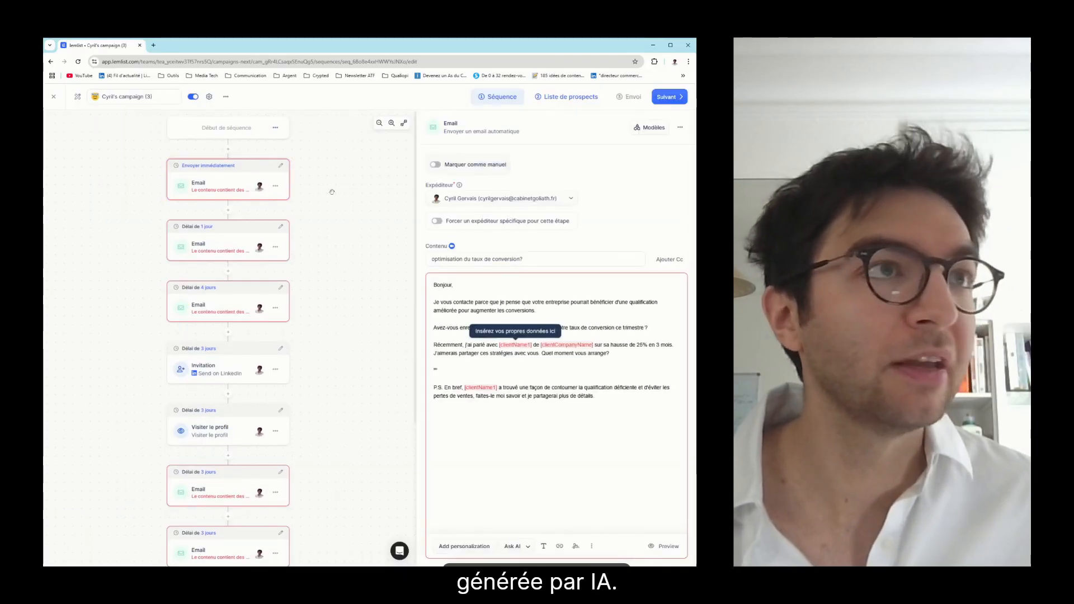
scroll(322, 259, "down", 3)
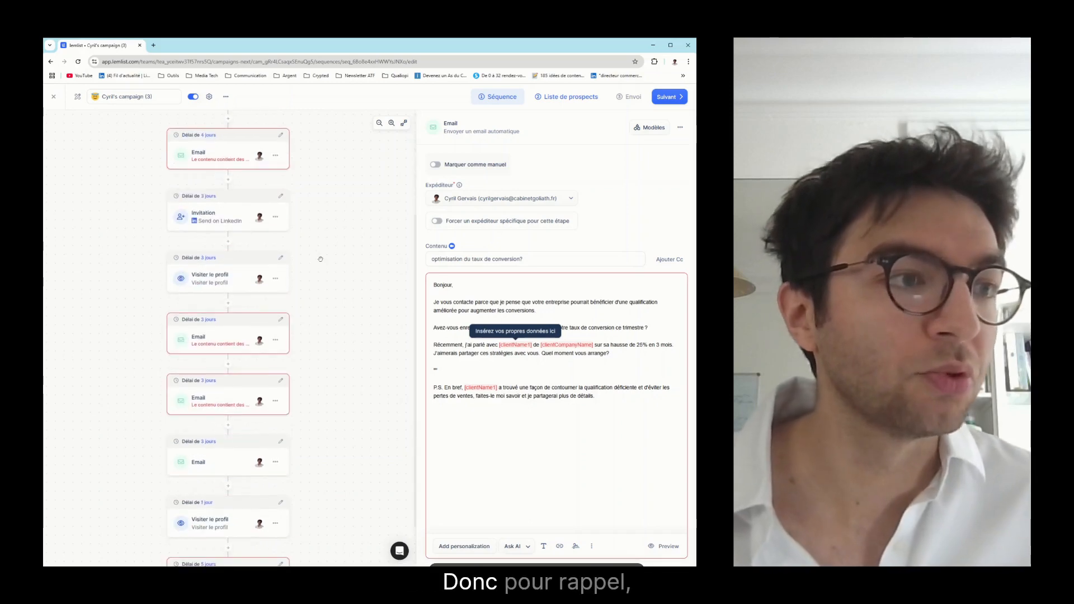
scroll(320, 259, "up", 2)
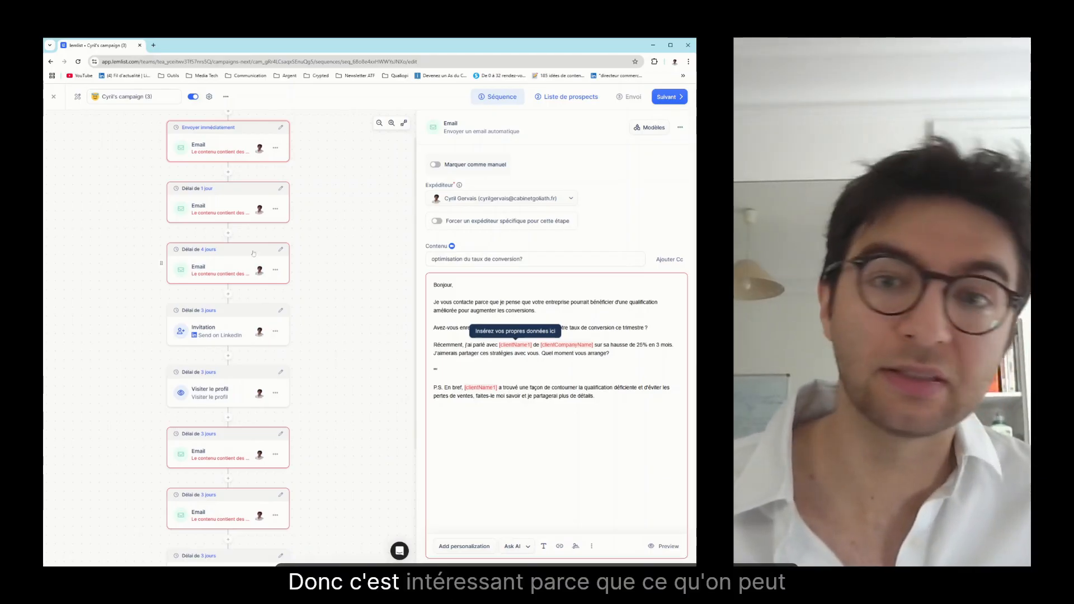
scroll(253, 253, "down", 3)
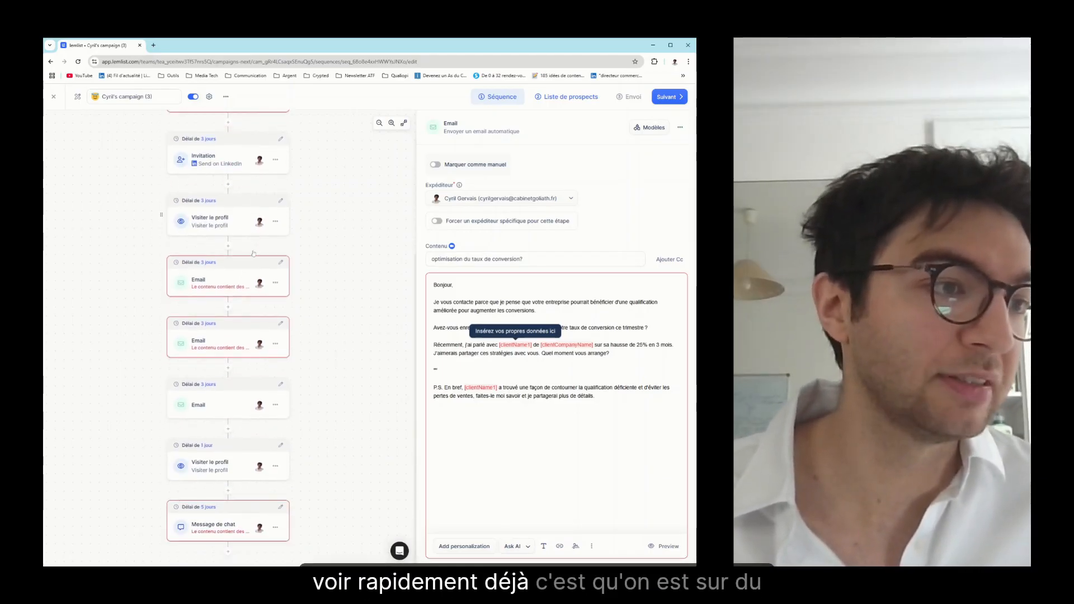
scroll(254, 253, "up", 4)
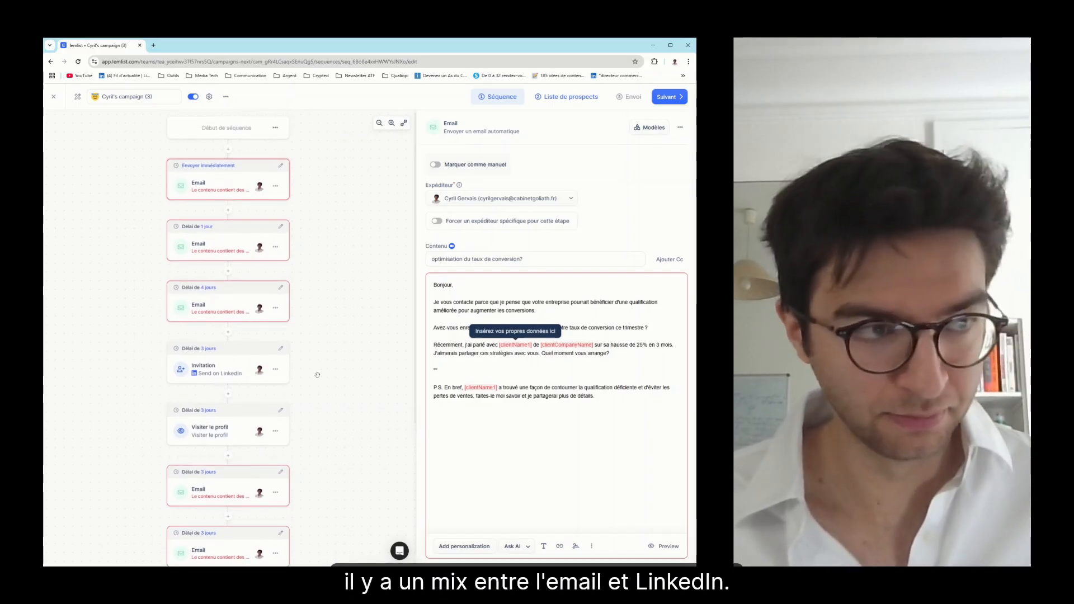
scroll(318, 375, "down", 1)
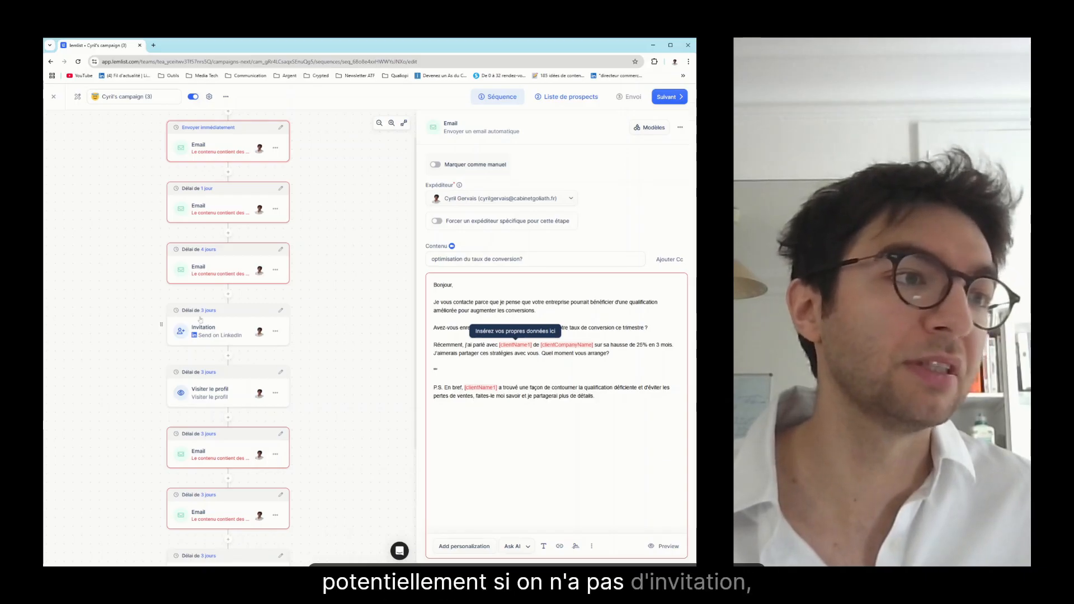
scroll(200, 319, "down", 3)
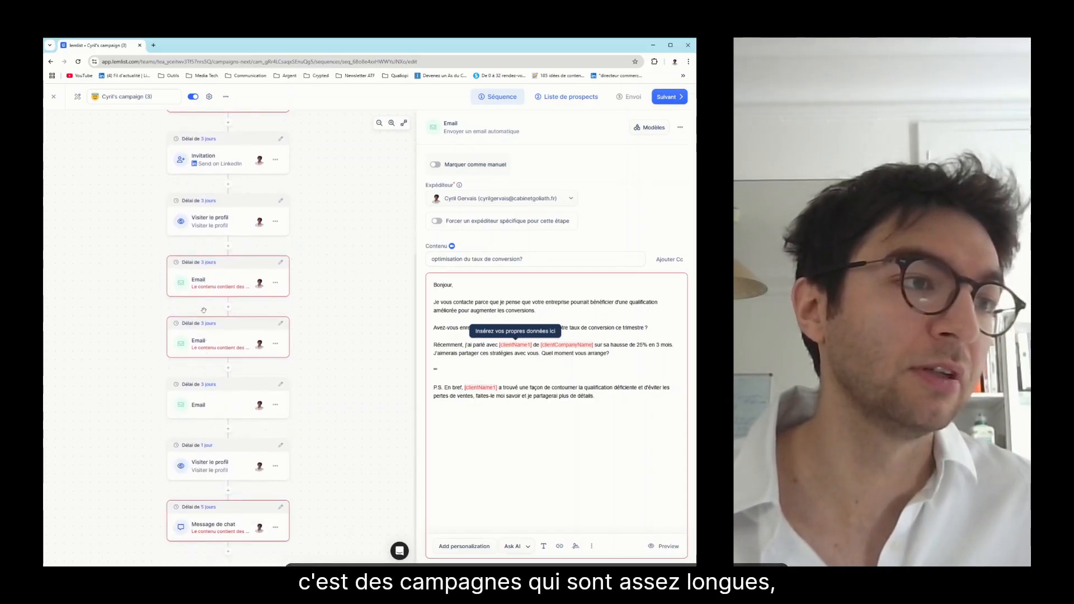
scroll(210, 325, "up", 4)
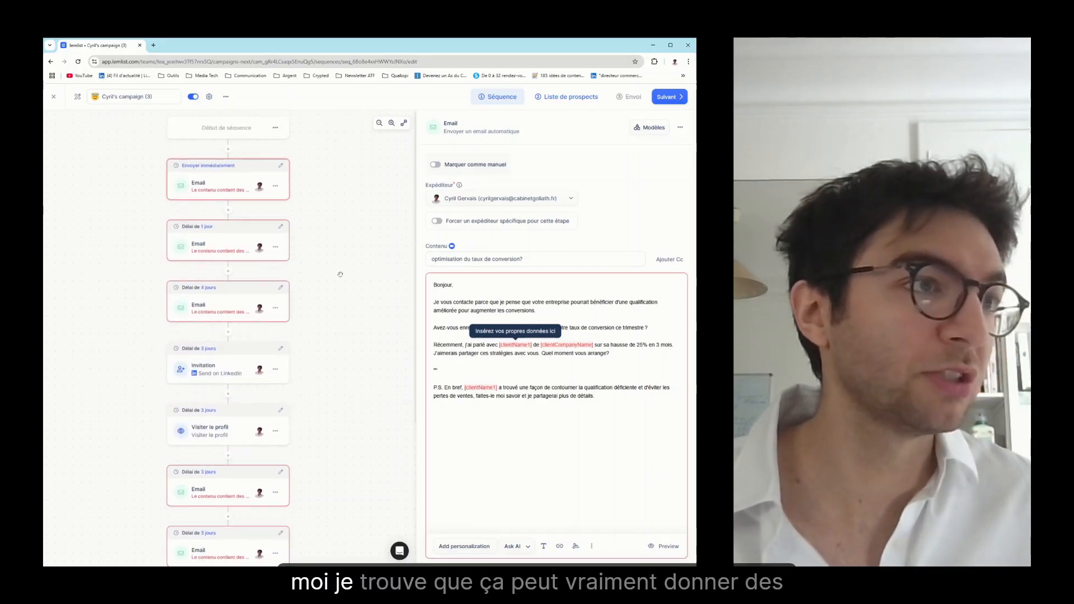
Open the email with the 4-day delay and examine its case-study link, client name and solution placeholders.
left_click(232, 306)
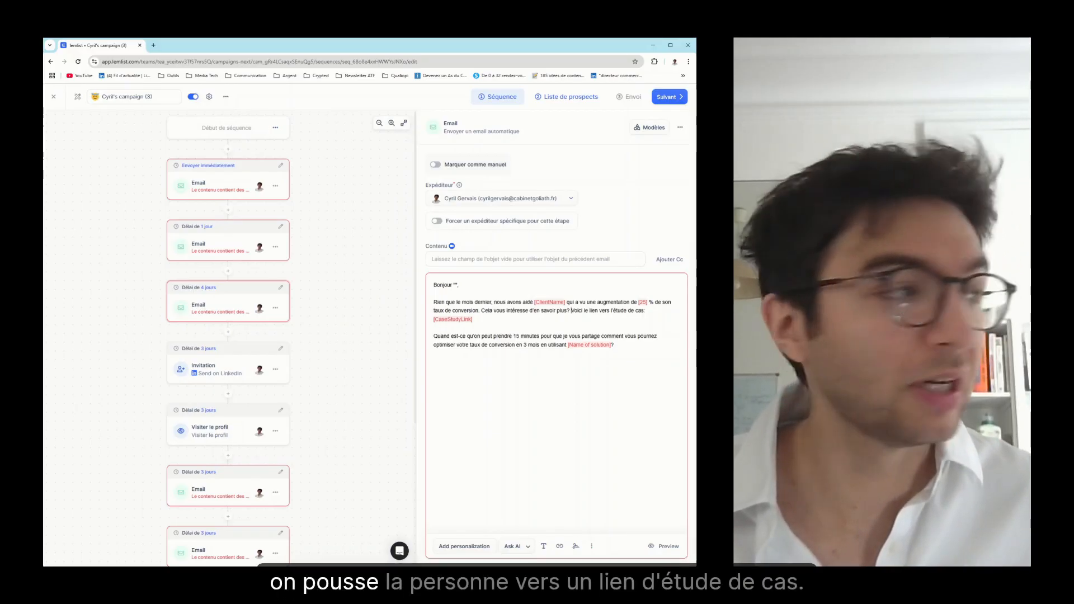
left_click_drag(571, 310, 473, 319)
left_click(541, 302)
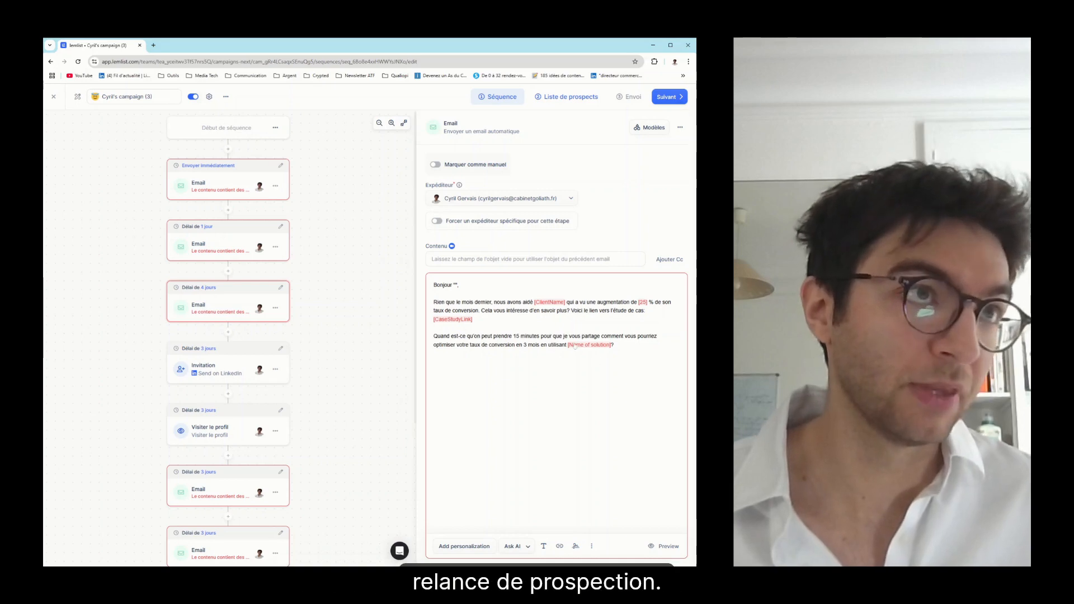
scroll(330, 263, "down", 1)
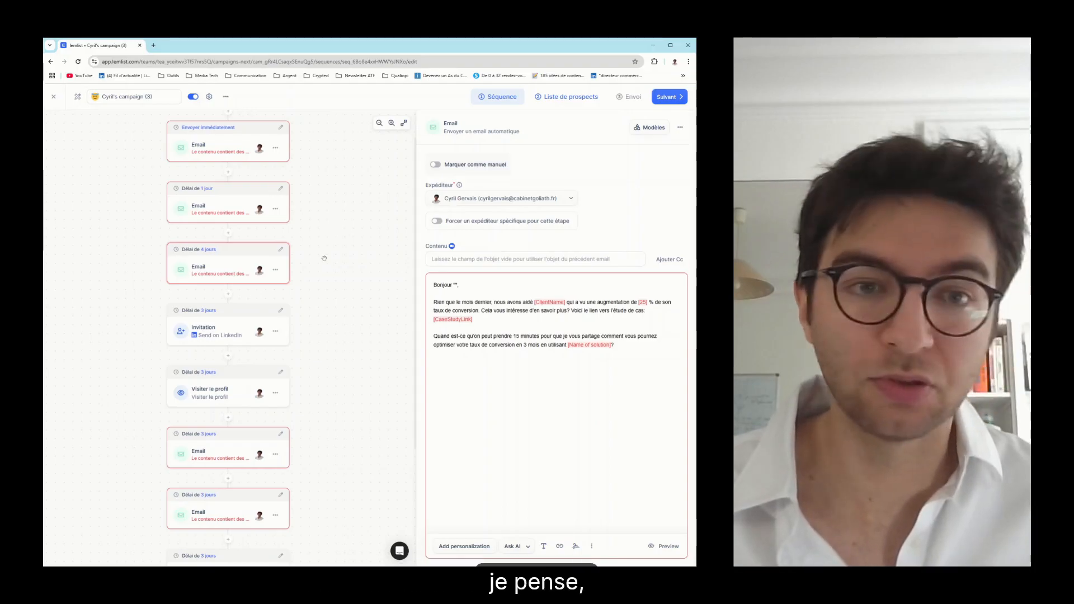
scroll(324, 256, "up", 1)
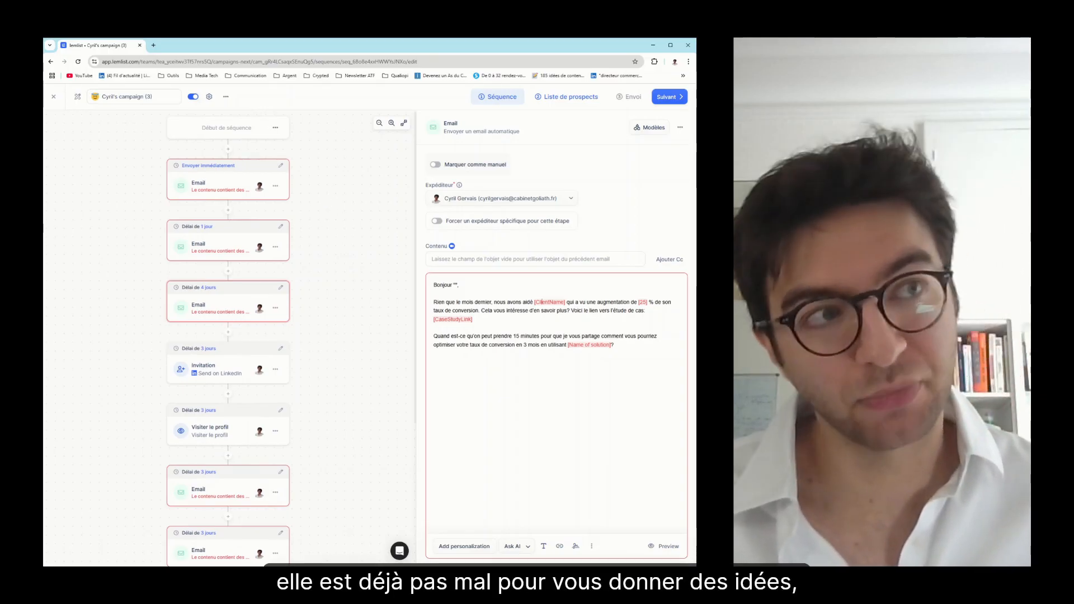
Leave the AI-generated campaign without saving the changes and return to the campaign list.
scroll(315, 338, "down", 4)
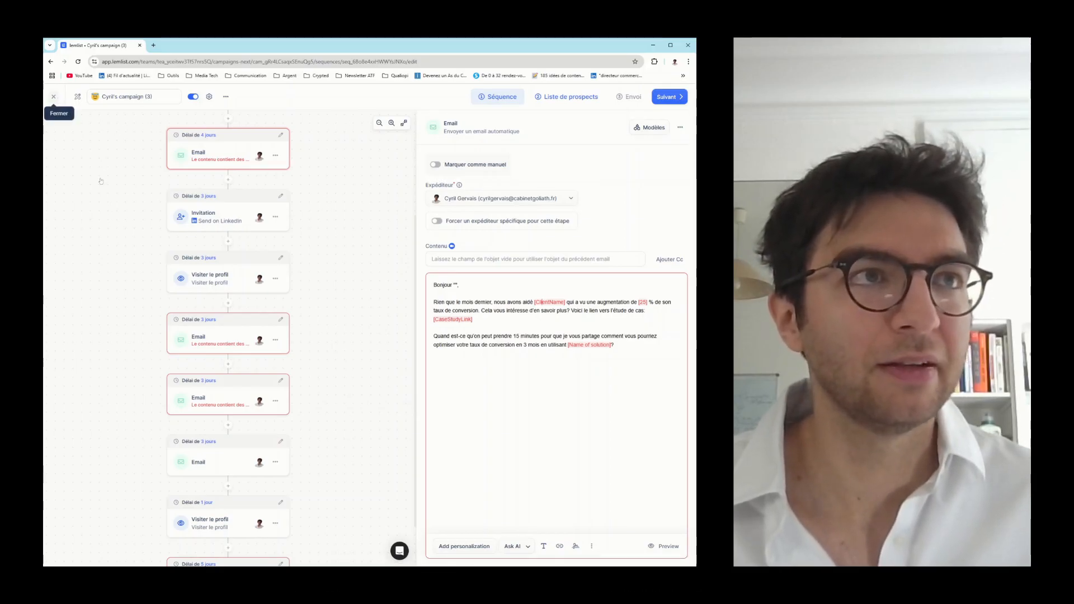
left_click(54, 96)
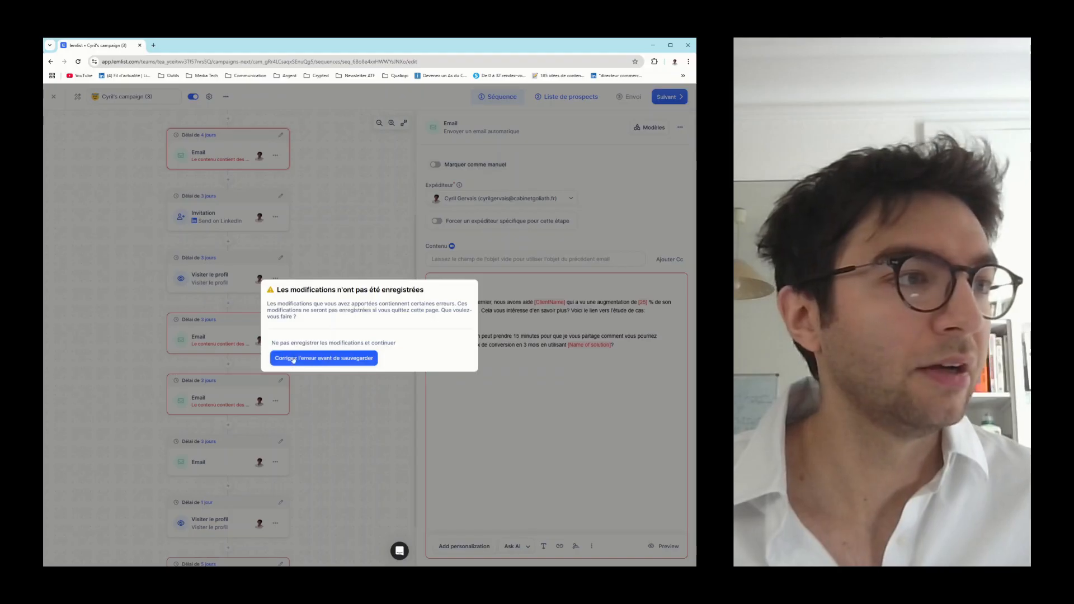
left_click(334, 342)
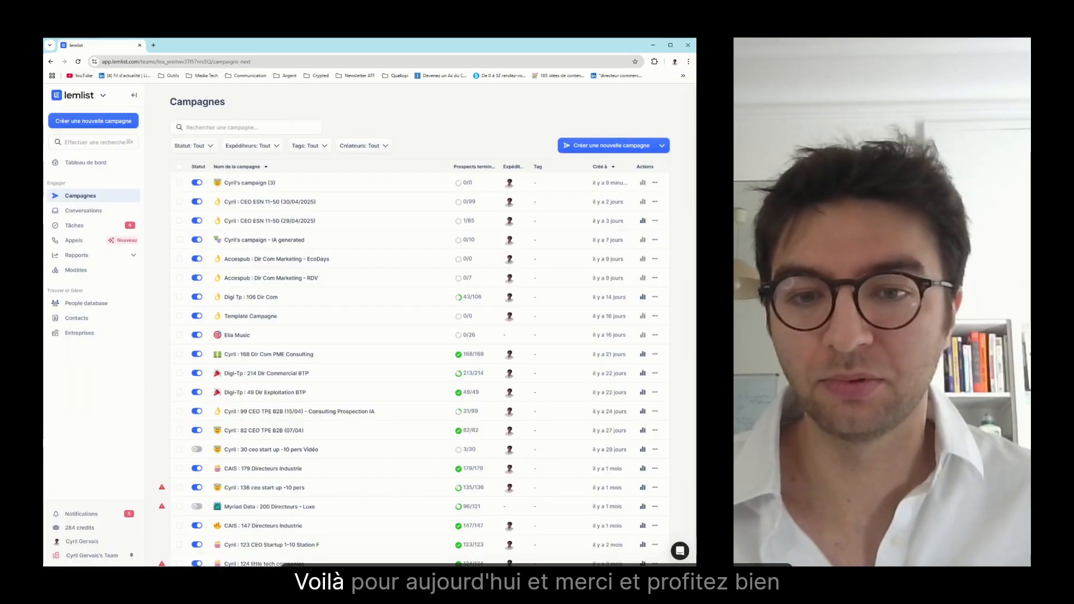